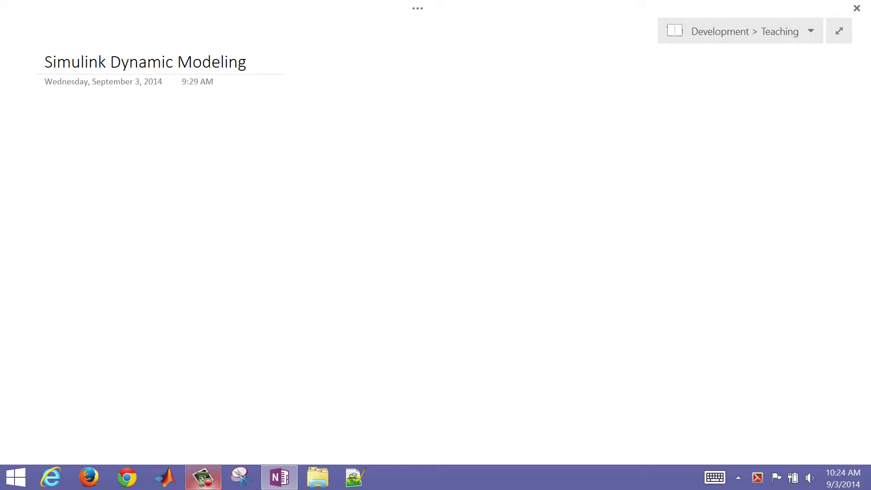
Step: Draw a red rectangle in OneNote and write MATLAB inside it
mouse_move(112, 123)
left_mouse_down()
mouse_move(117, 297)
mouse_move(304, 298)
mouse_move(360, 202)
mouse_move(224, 125)
mouse_move(112, 130)
left_mouse_up()
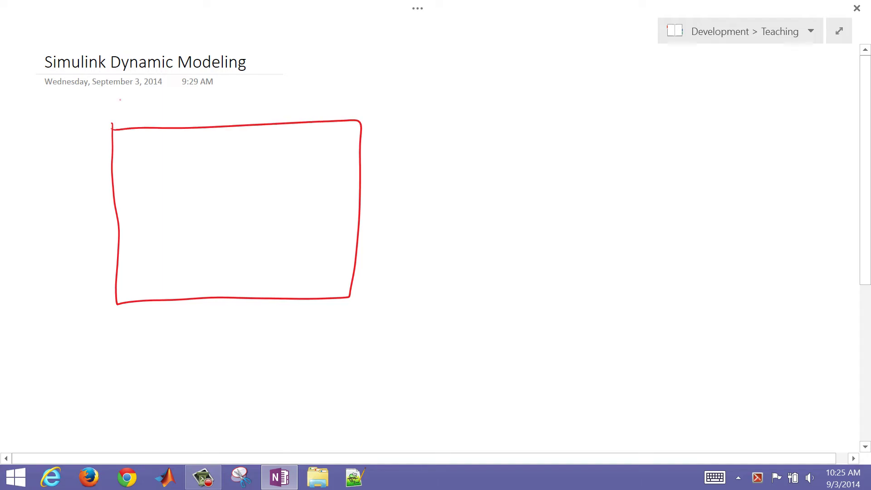
mouse_move(162, 199)
left_mouse_down()
mouse_move(173, 160)
mouse_move(187, 189)
mouse_move(216, 181)
mouse_move(220, 166)
left_mouse_up()
mouse_move(234, 151)
left_mouse_down()
mouse_move(235, 182)
mouse_move(247, 151)
left_mouse_up()
mouse_move(249, 153)
left_mouse_down()
mouse_move(251, 180)
mouse_move(266, 179)
left_mouse_up()
mouse_move(272, 178)
left_mouse_down()
mouse_move(289, 172)
mouse_move(283, 161)
left_mouse_up()
left_click_drag(282, 146, 295, 173)
Step: Draw a smaller inner box labelled Simulink and underline the word
mouse_move(122, 230)
left_mouse_down()
mouse_move(162, 222)
mouse_move(226, 285)
left_mouse_up()
mouse_move(148, 252)
left_mouse_down()
mouse_move(140, 270)
mouse_move(183, 271)
mouse_move(188, 252)
mouse_move(196, 271)
left_mouse_up()
left_click_drag(200, 267, 211, 267)
mouse_move(211, 261)
left_mouse_down()
mouse_move(218, 255)
mouse_move(220, 267)
left_mouse_up()
mouse_move(189, 263)
left_mouse_down()
mouse_move(186, 272)
mouse_move(231, 278)
left_mouse_up()
left_click_drag(146, 281, 231, 275)
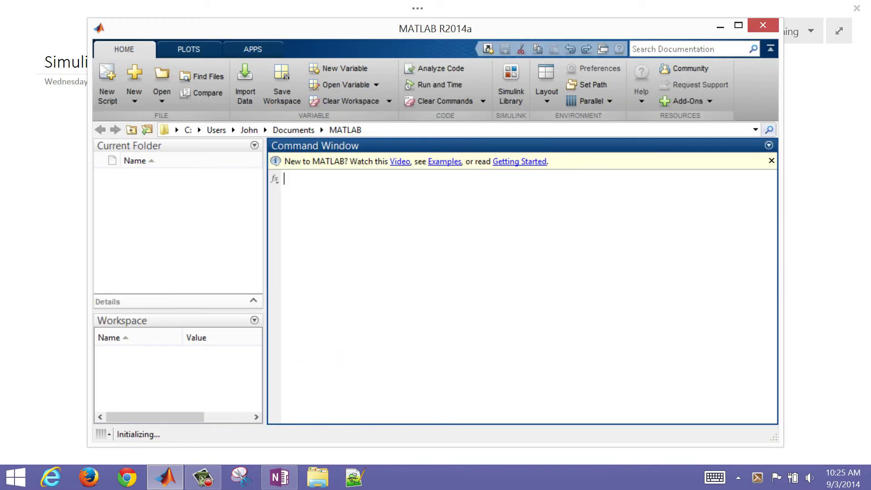
Step: Run the simulink command at the MATLAB prompt to launch the Library Browser
type("s")
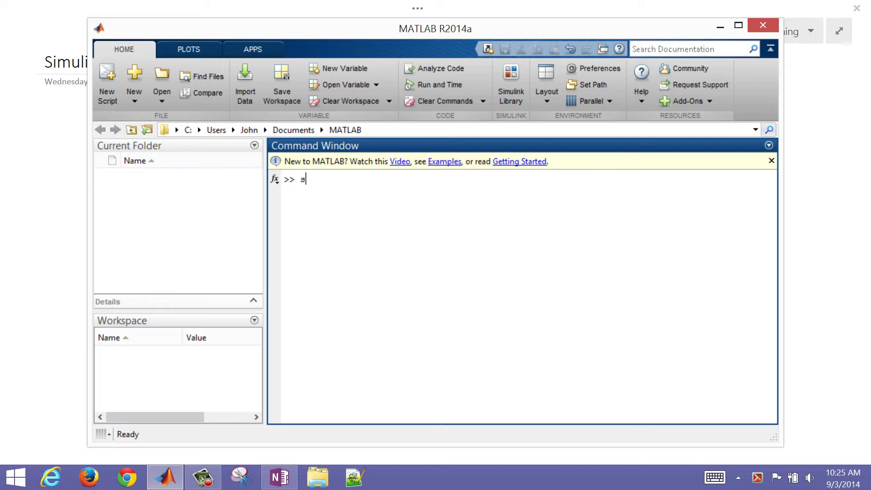
type("imulink")
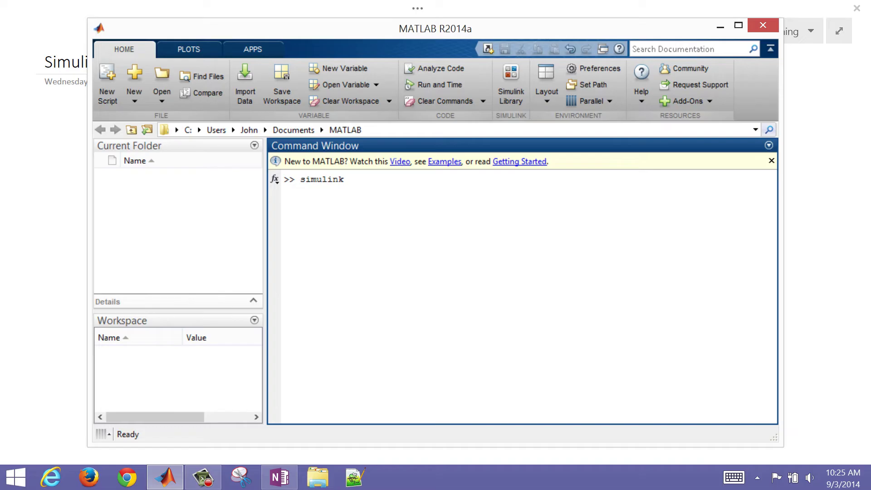
key("Return")
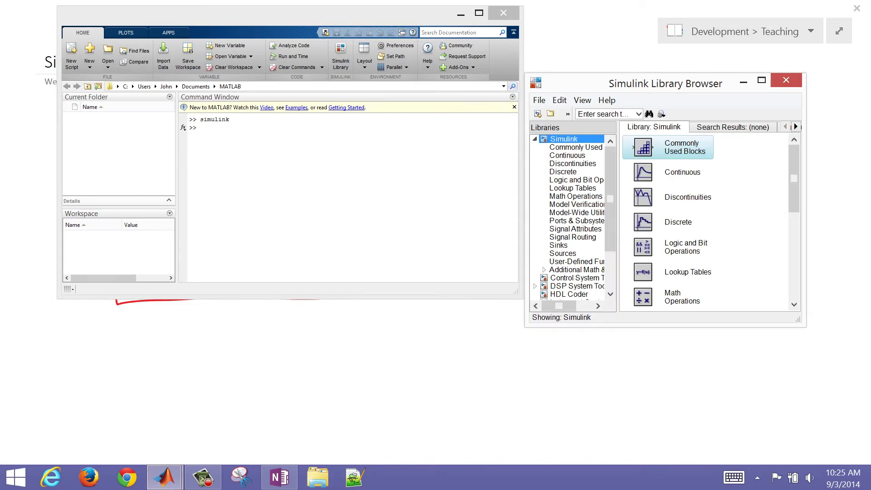
Step: Create a blank untitled model, with the Library Browser on the left and the model on the right
left_click_drag(589, 84, 158, 83)
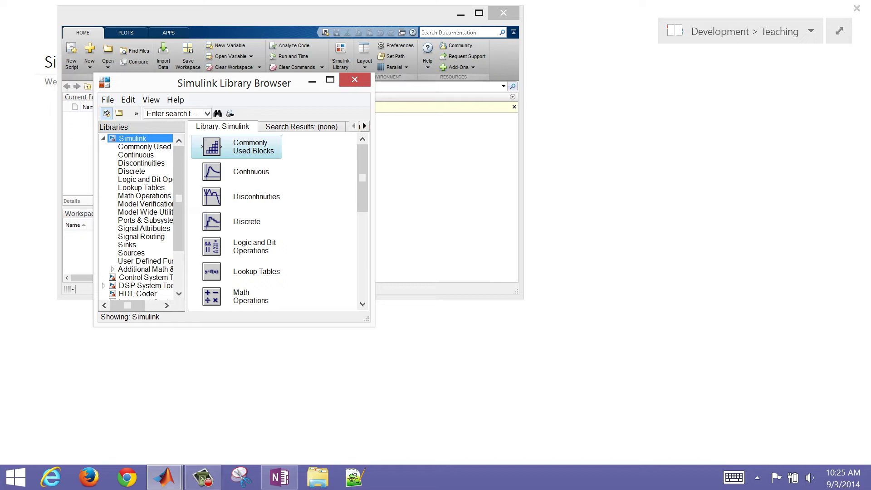
left_click(106, 114)
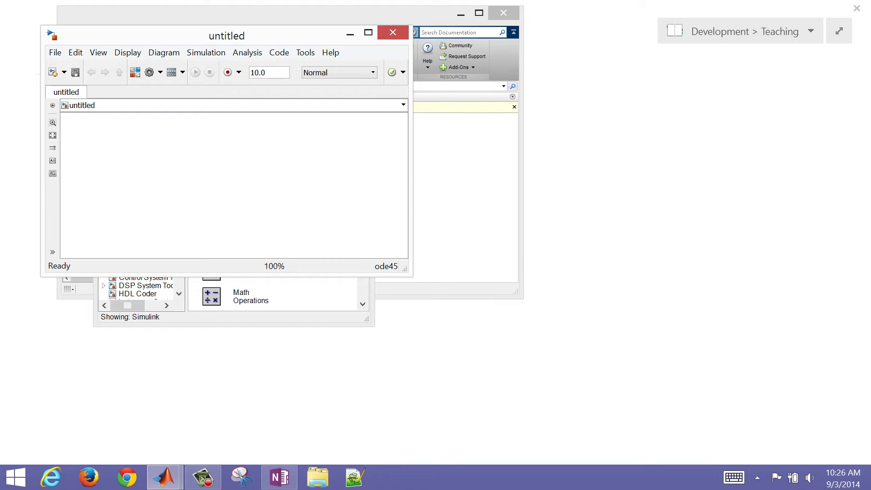
left_click_drag(227, 36, 567, 84)
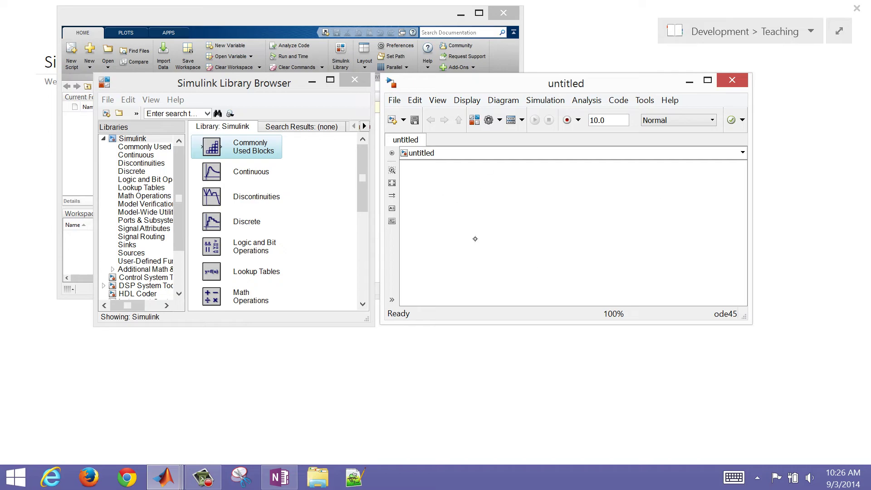
Step: Back in OneNote, scroll down to the car pictures and circle the yellow car
key("alt+Tab")
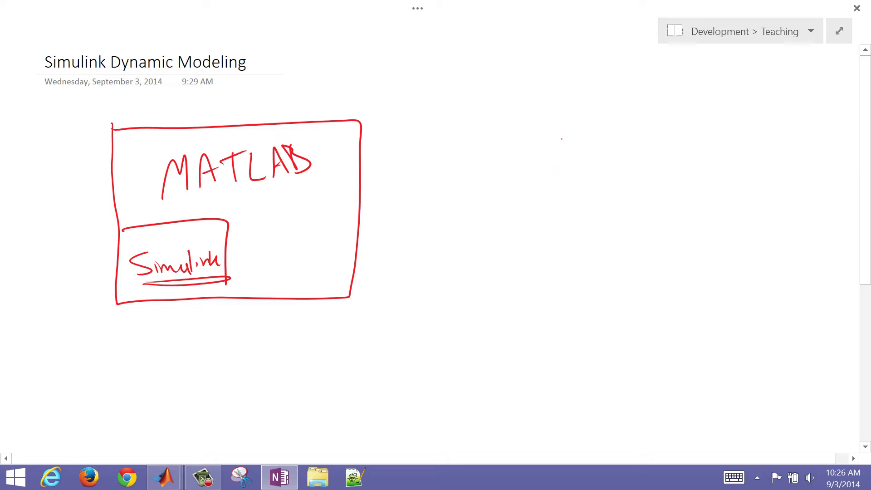
left_click(595, 359)
scroll(625, 86, "down", 2)
scroll(625, 85, "down", 6)
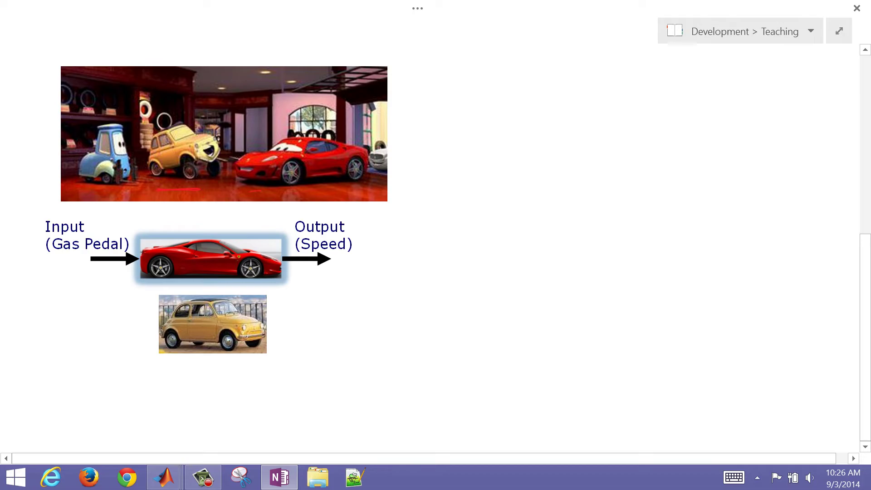
left_click_drag(260, 191, 341, 191)
mouse_move(145, 117)
left_mouse_down()
mouse_move(192, 93)
mouse_move(202, 187)
mouse_move(150, 111)
left_mouse_up()
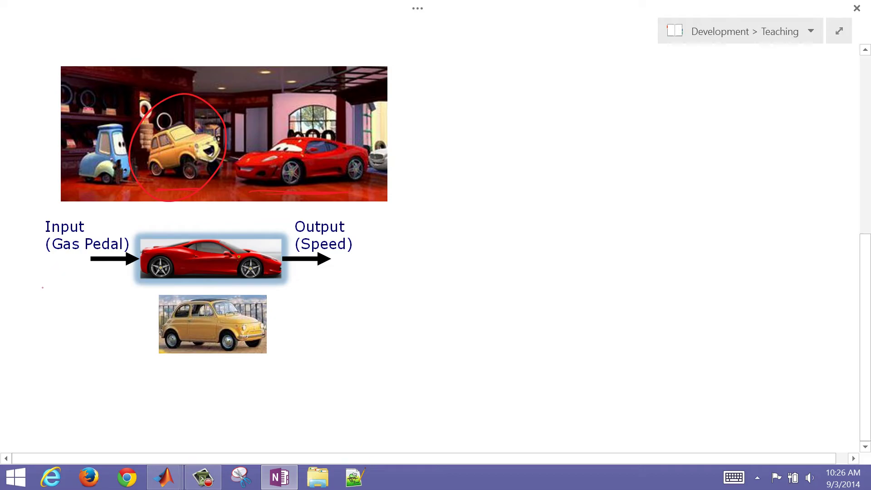
Step: Sketch a step-shaped gas pedal input labelled 0 and 100%
mouse_move(31, 292)
left_mouse_down()
mouse_move(52, 292)
mouse_move(61, 270)
mouse_move(104, 268)
left_mouse_up()
left_click_drag(22, 285, 21, 287)
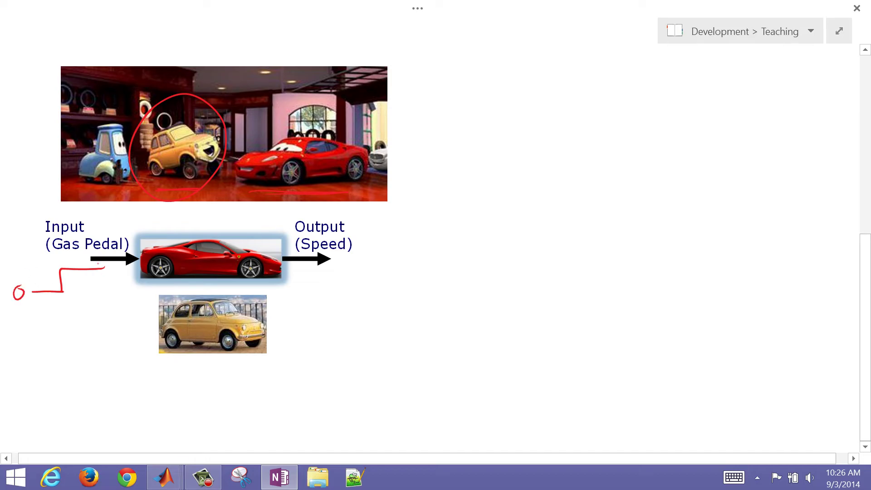
mouse_move(105, 272)
left_mouse_down()
mouse_move(100, 284)
mouse_move(119, 272)
left_mouse_up()
left_click_drag(128, 269, 127, 282)
mouse_move(133, 279)
left_mouse_down()
mouse_move(208, 291)
mouse_move(259, 289)
left_mouse_up()
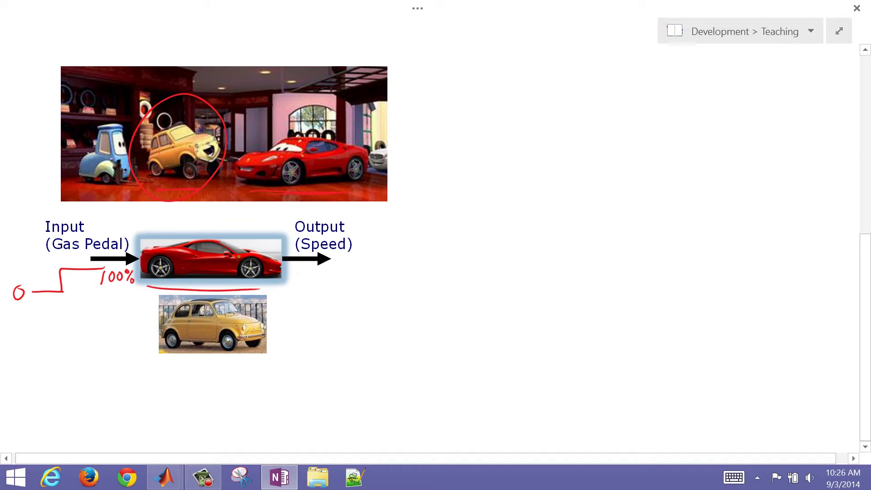
Step: Underline the Fiat, draw input and output arrows around it, and sketch its step input
left_click_drag(177, 362, 248, 361)
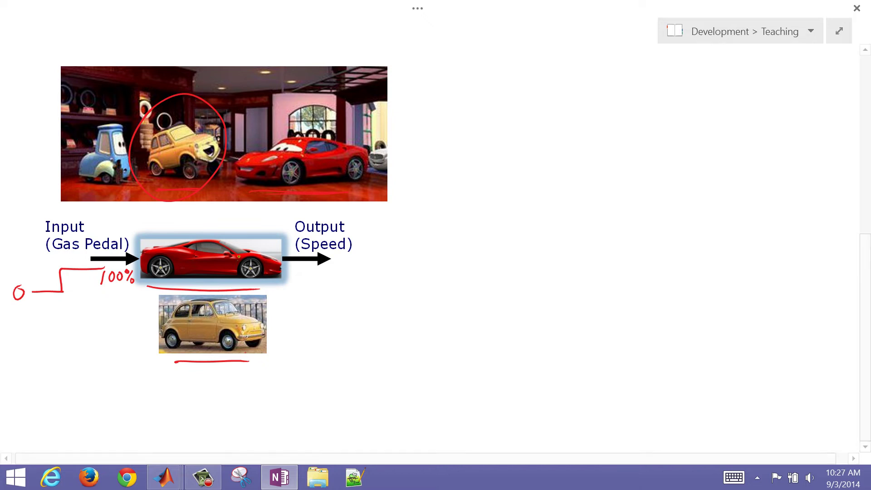
mouse_move(108, 323)
left_mouse_down()
mouse_move(162, 324)
mouse_move(153, 330)
left_mouse_up()
right_click(286, 242)
left_click(219, 252)
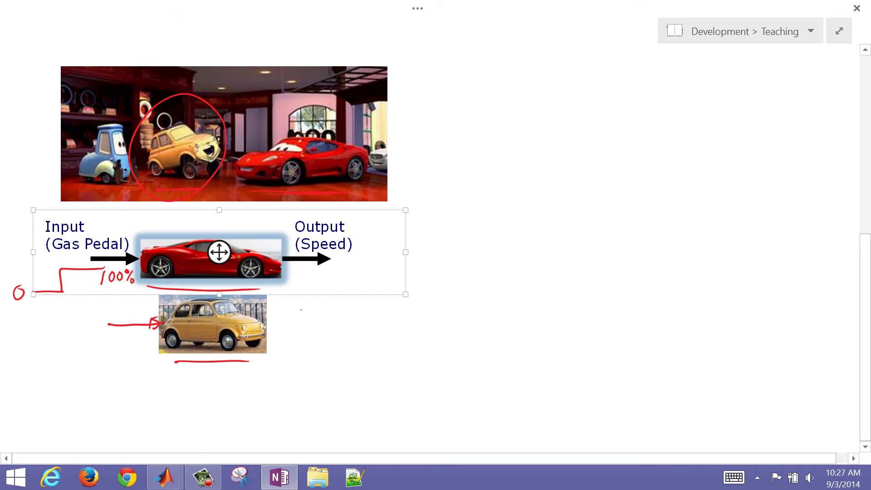
left_click_drag(271, 324, 330, 331)
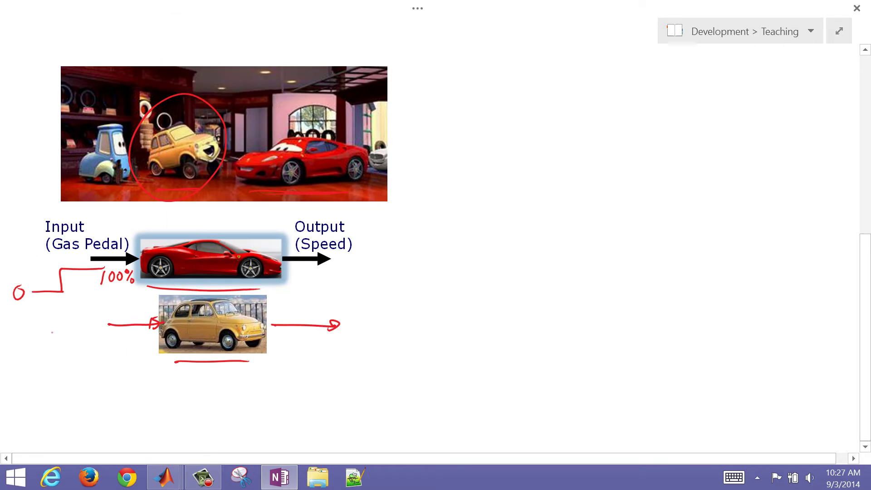
mouse_move(19, 339)
left_mouse_down()
mouse_move(65, 340)
mouse_move(105, 316)
left_mouse_up()
Step: Sketch rising speed curves for both cars with delay tick marks, extended to the right
mouse_move(358, 273)
left_mouse_down()
mouse_move(385, 275)
mouse_move(439, 226)
mouse_move(551, 212)
left_mouse_up()
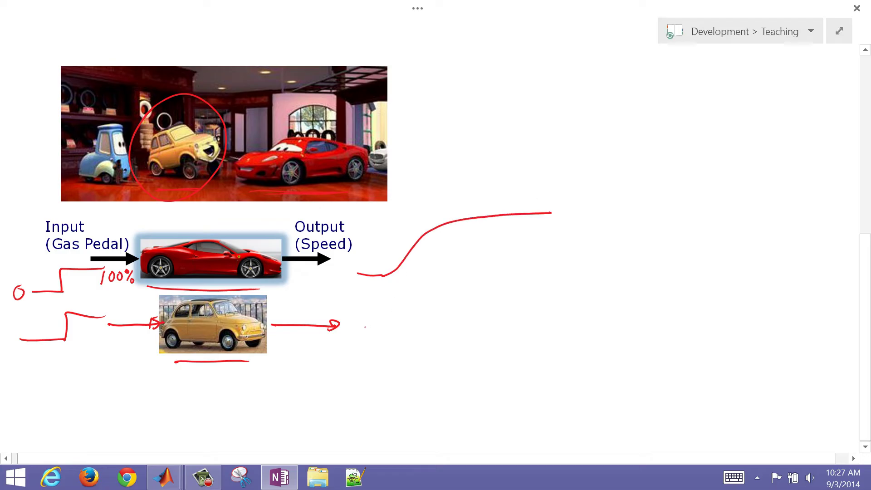
mouse_move(364, 331)
left_mouse_down()
mouse_move(402, 329)
mouse_move(452, 304)
mouse_move(551, 289)
left_mouse_up()
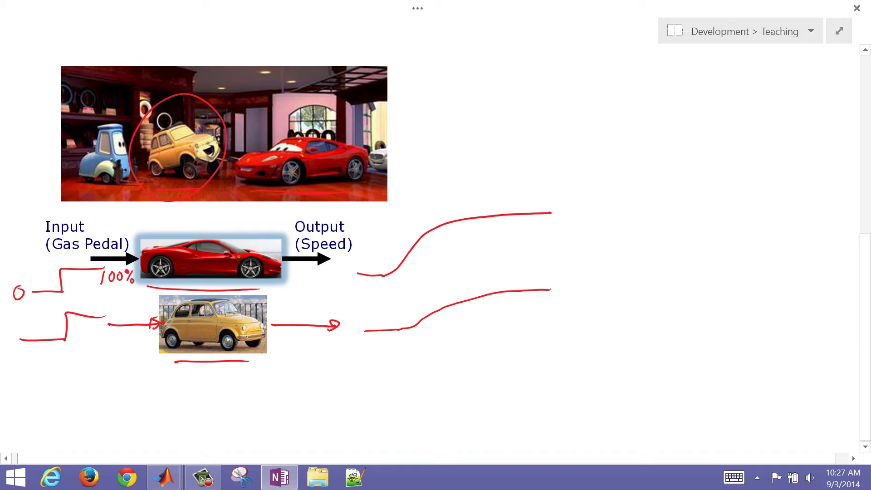
left_click_drag(396, 323, 397, 337)
left_click_drag(411, 321, 411, 338)
left_click_drag(390, 275, 389, 283)
left_click_drag(395, 270, 394, 280)
left_click_drag(542, 287, 589, 288)
left_click_drag(535, 210, 596, 212)
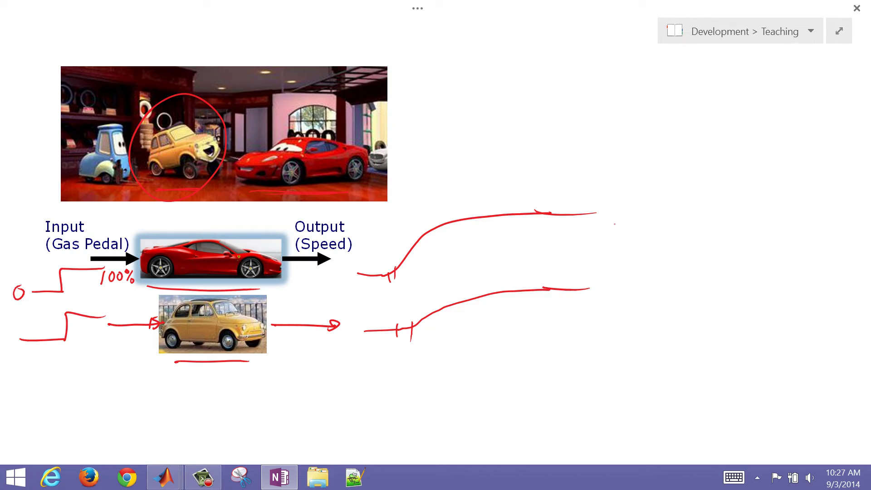
Step: Write FOPDT beside the graphs with a dashed list of Kp, τp and θp
left_click_drag(626, 251, 626, 282)
mouse_move(626, 253)
left_mouse_down()
mouse_move(626, 280)
mouse_move(635, 251)
mouse_move(634, 263)
mouse_move(661, 258)
mouse_move(680, 279)
left_mouse_up()
left_click(677, 258)
mouse_move(678, 255)
left_mouse_down()
mouse_move(682, 278)
mouse_move(681, 265)
mouse_move(722, 279)
left_mouse_up()
left_click_drag(712, 261, 728, 259)
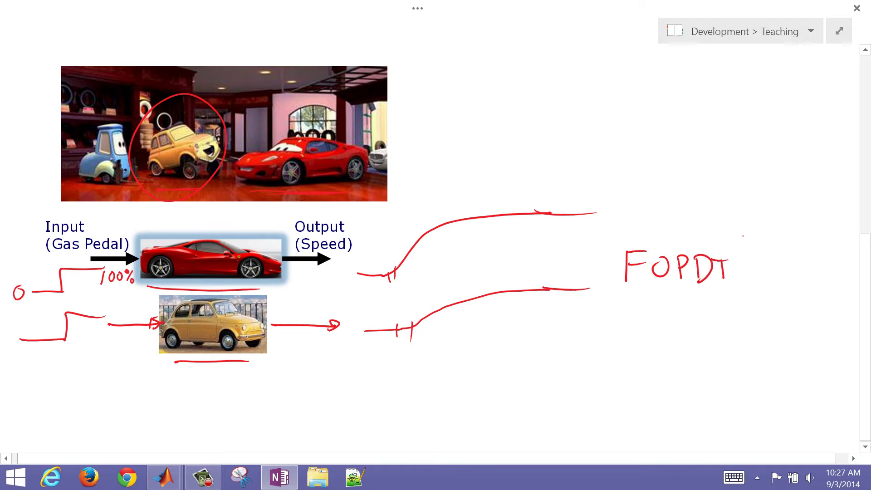
left_click_drag(637, 305, 638, 328)
mouse_move(651, 306)
left_mouse_down()
mouse_move(639, 318)
mouse_move(664, 333)
mouse_move(645, 363)
mouse_move(656, 346)
mouse_move(659, 372)
mouse_move(647, 384)
mouse_move(664, 410)
left_mouse_up()
left_click_drag(609, 318, 622, 318)
left_click_drag(613, 356, 621, 356)
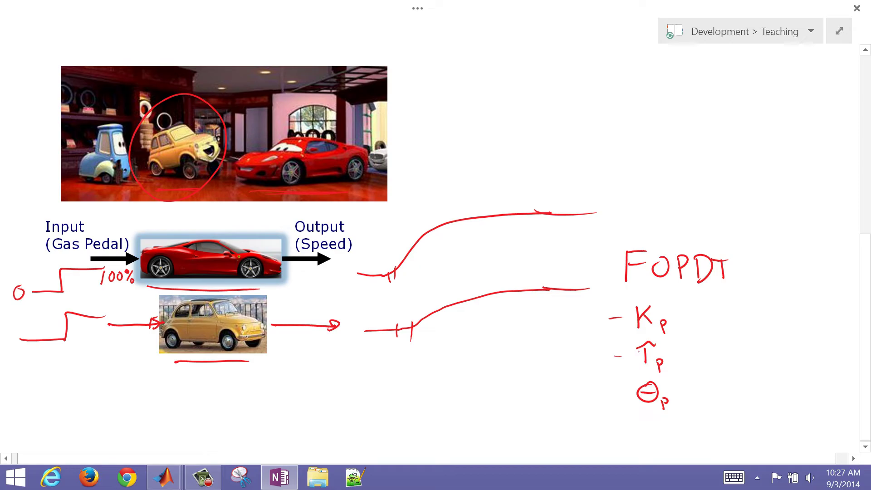
left_click_drag(618, 393, 627, 391)
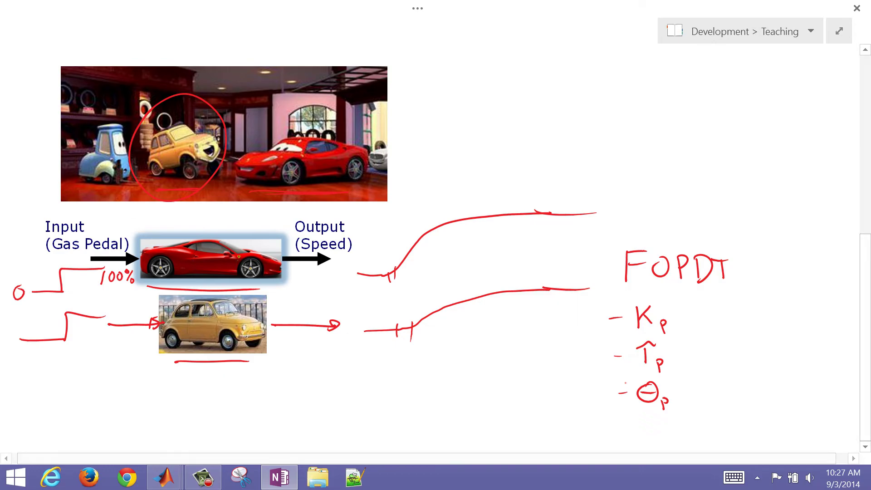
Step: Bring back the untitled model and Library Browser, and enlarge the browser in the top-left corner
mouse_move(164, 477)
left_click(364, 410)
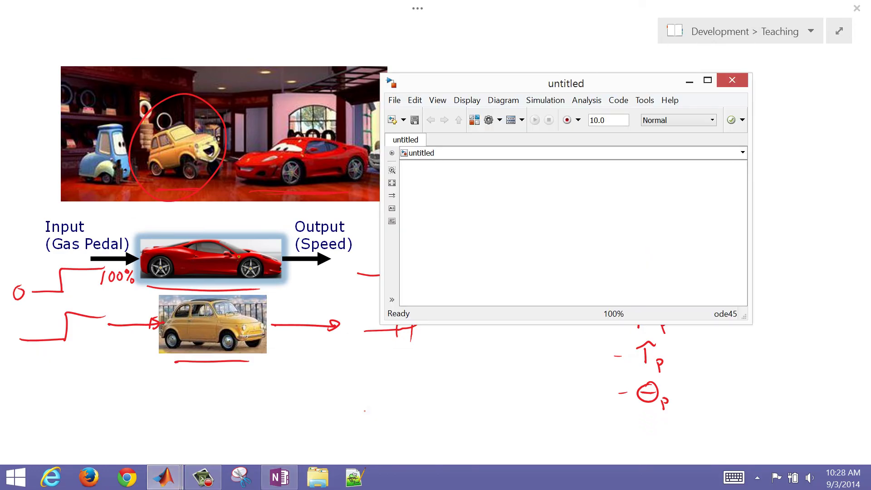
left_click(164, 477)
left_click(230, 421)
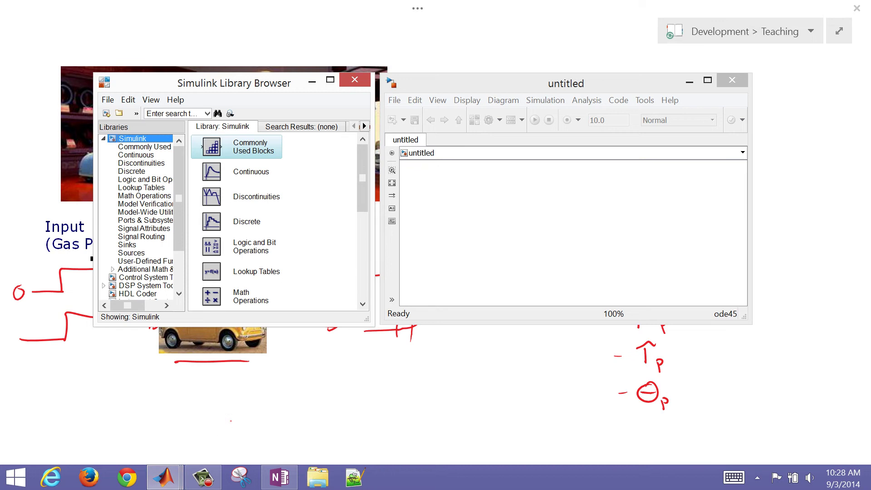
left_click_drag(234, 83, 141, 22)
left_click_drag(281, 254, 318, 254)
left_click_drag(265, 266, 265, 320)
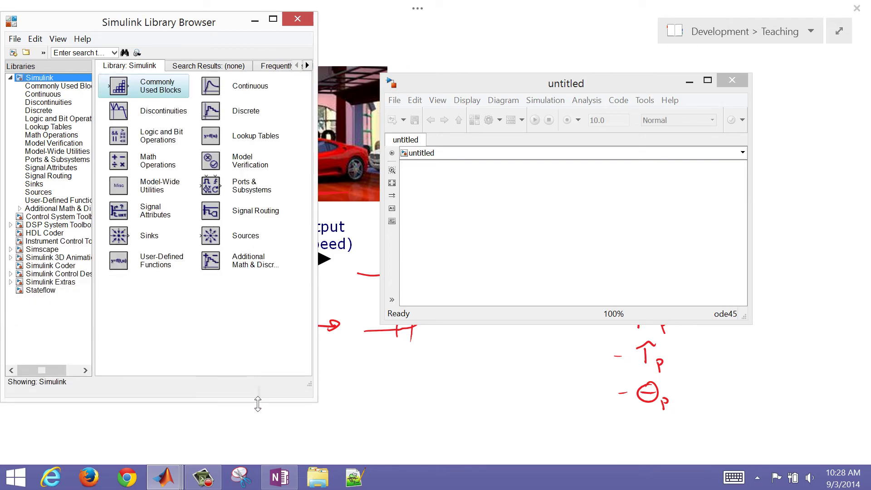
left_click_drag(258, 403, 258, 418)
Step: Place the untitled model beside the browser and make it wider and taller
left_click_drag(567, 83, 501, 22)
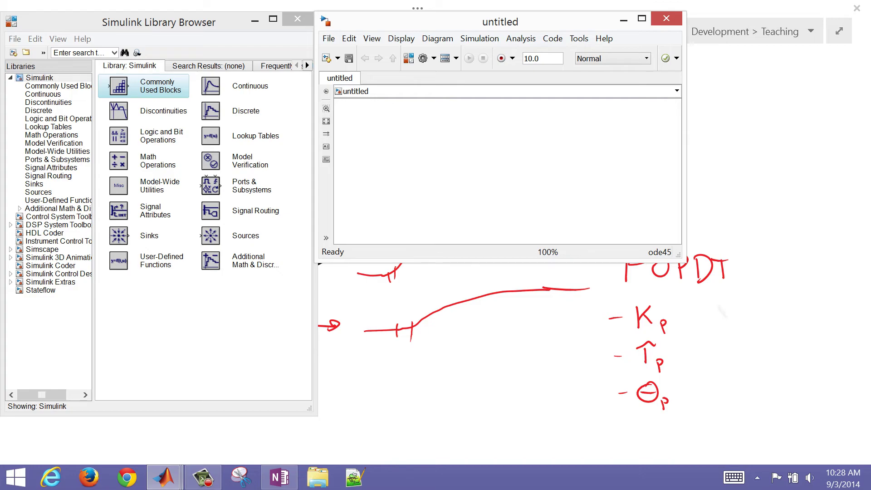
left_click_drag(685, 181, 841, 181)
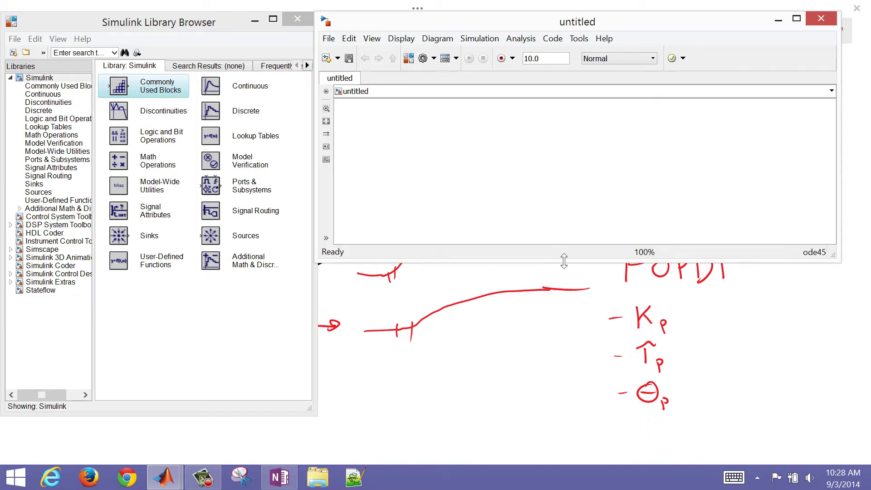
left_click_drag(564, 262, 553, 424)
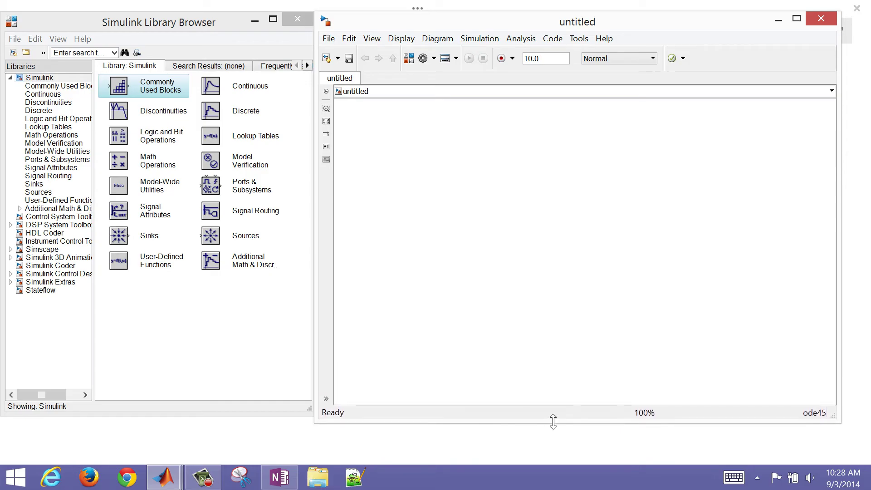
Step: Search the library for 'step' and drag the Step block onto the untitled model
left_click(76, 53)
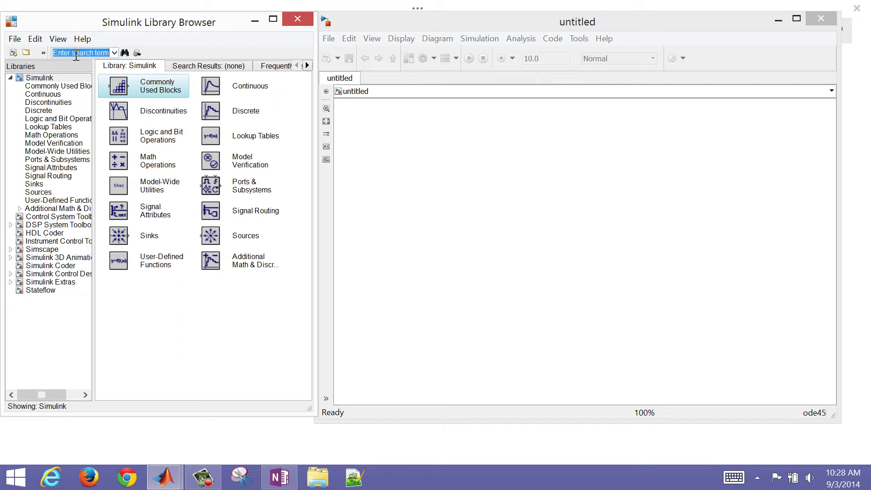
left_click(68, 88)
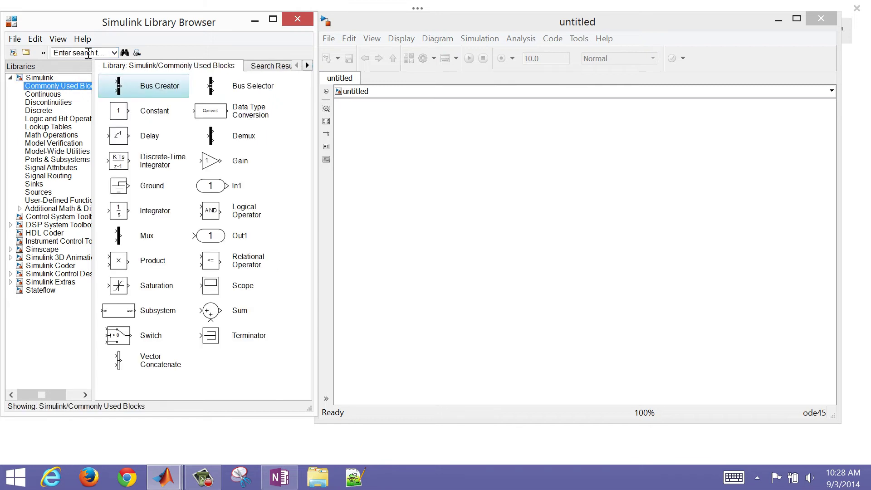
left_click(88, 53)
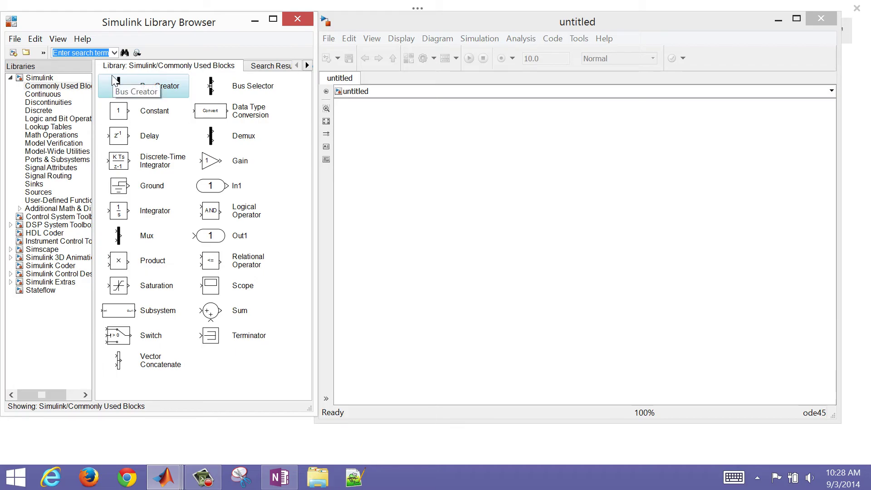
type("step")
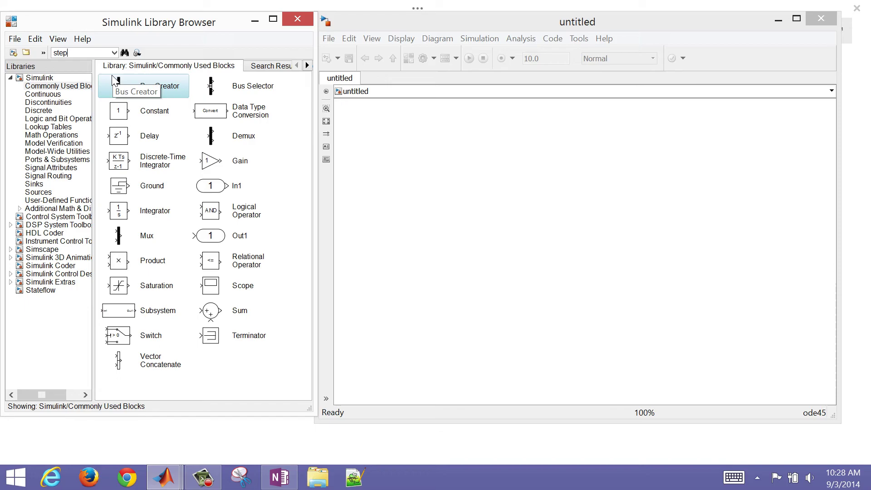
key("Return")
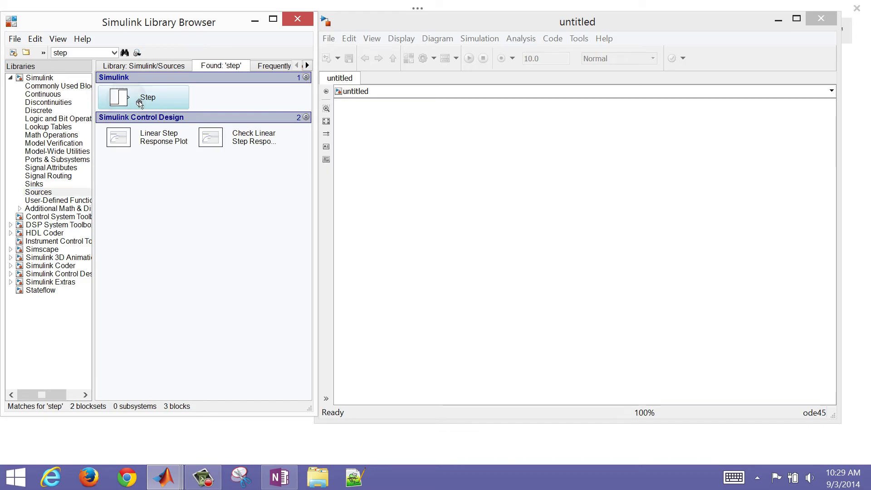
left_click_drag(140, 100, 415, 182)
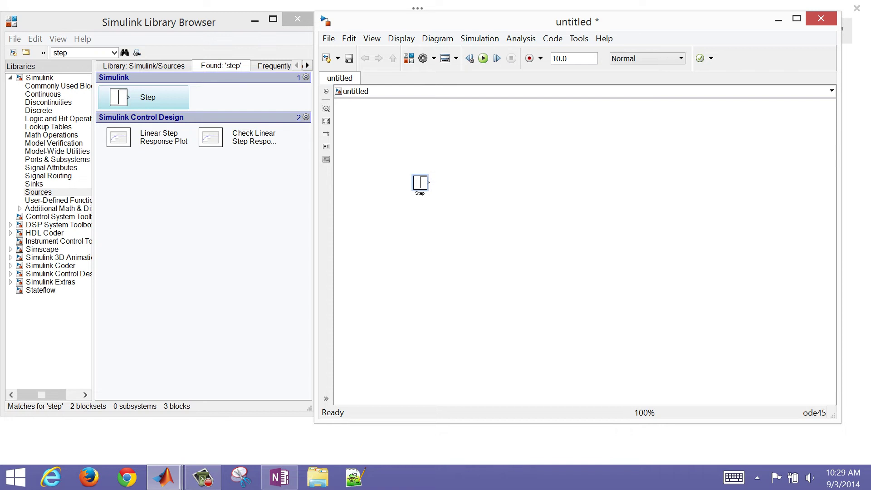
Step: Rename the Step block to 'Gas Pedal' and open its Source Block Parameters
key("space")
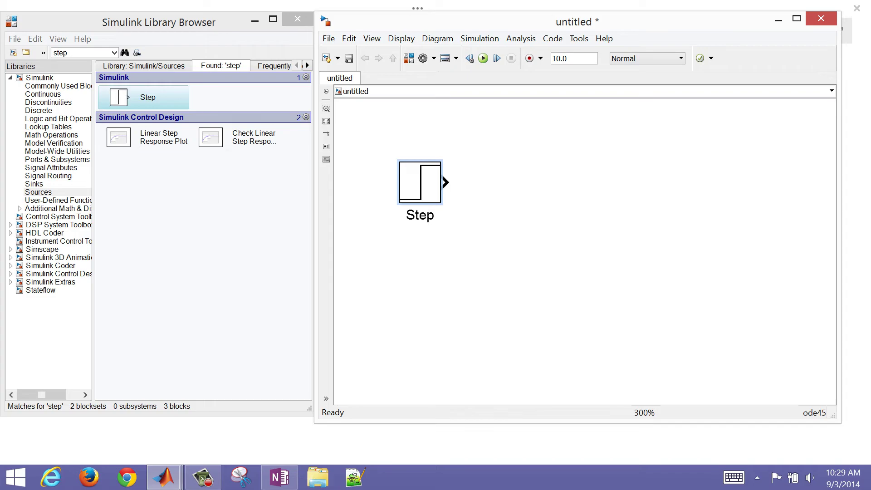
left_click(419, 215)
key("BackSpace")
key("BackSpace")
key("BackSpace")
key("BackSpace")
type("Gas Pedal")
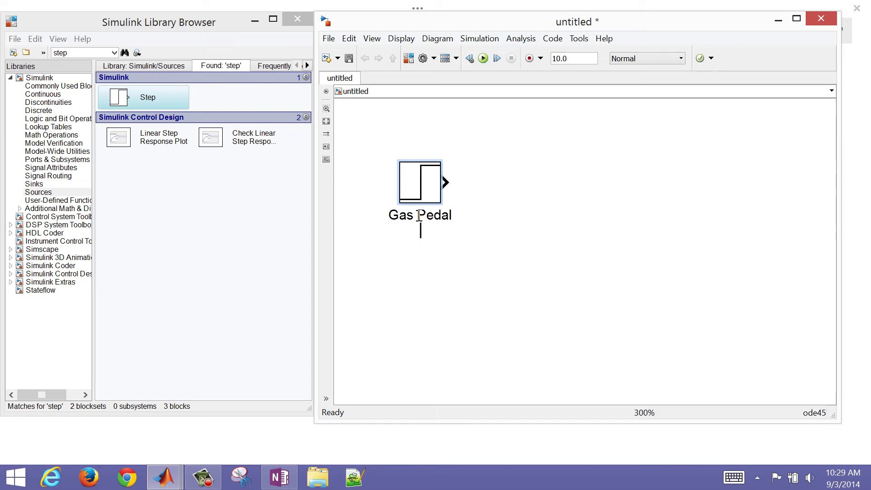
key("Escape")
key("Return")
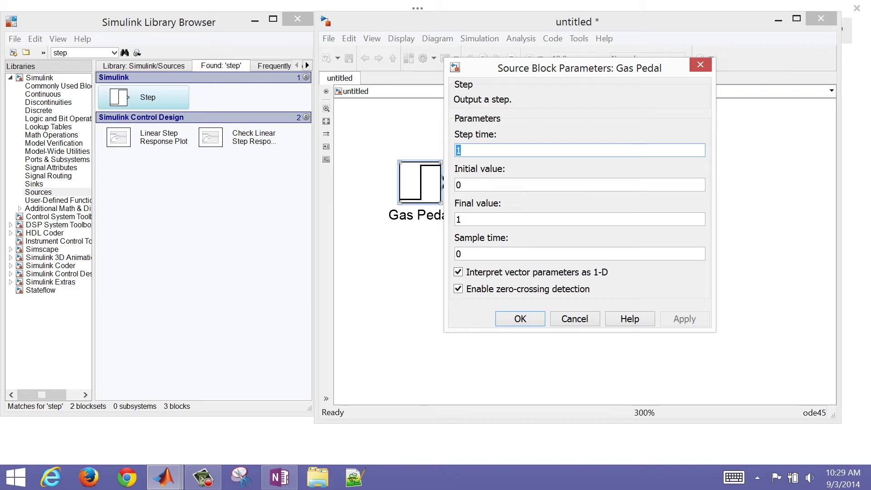
Step: Set Step time to 5 and Final value to 100, then apply and close
type("5")
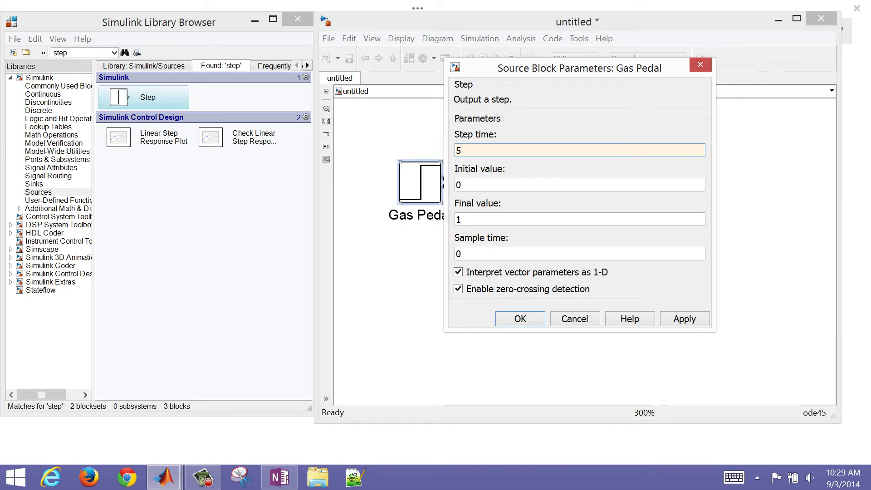
double_click(472, 220)
key("BackSpace")
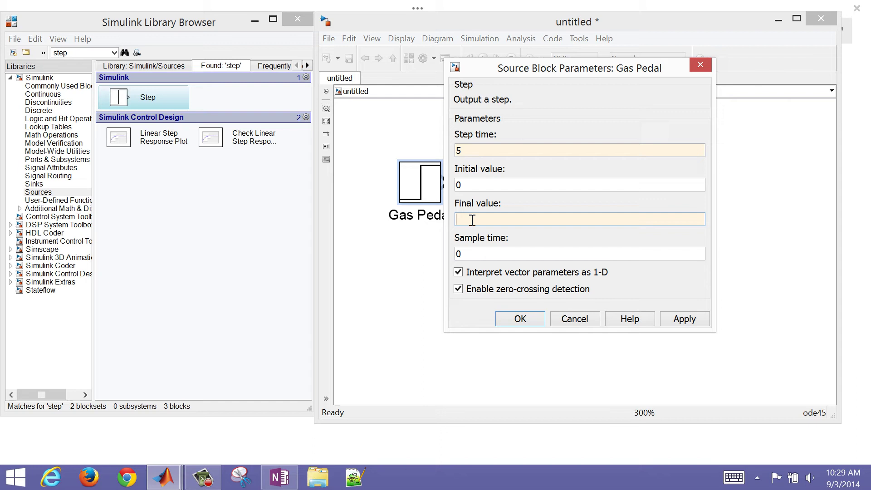
type("100")
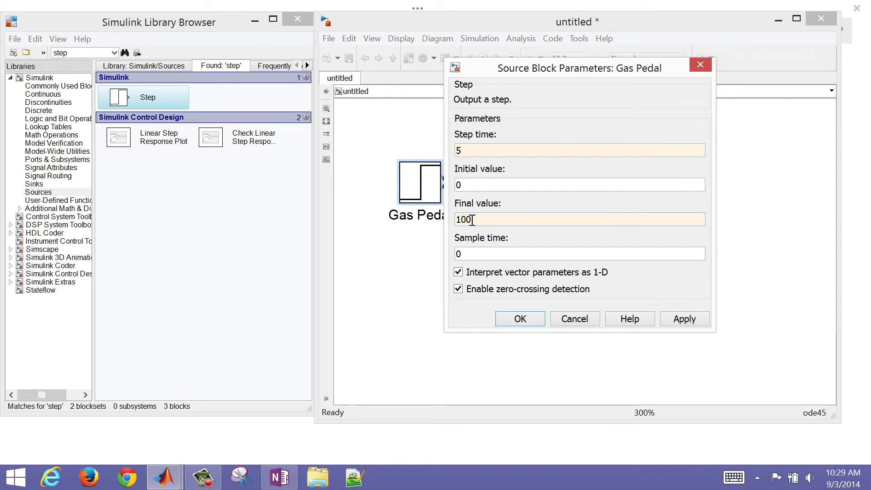
key("Return")
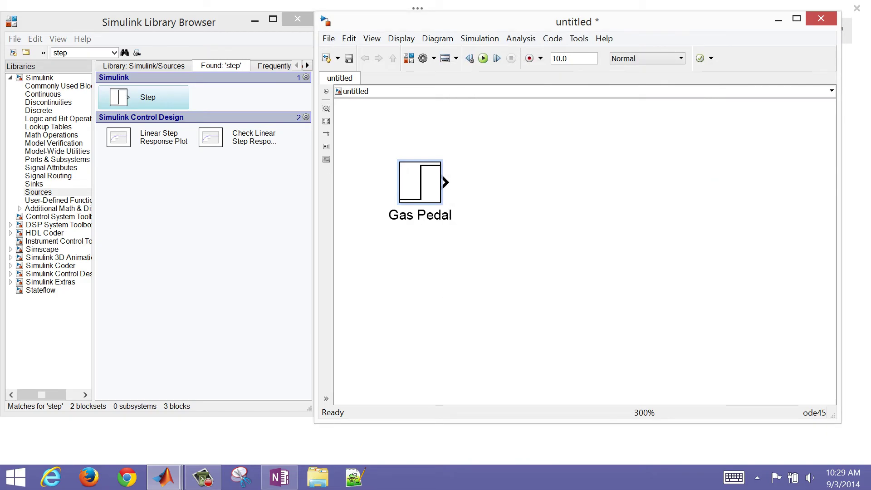
Step: Search the library for 'transfer' and place a Transfer Fcn block right of Gas Pedal
left_click(406, 179)
left_click(79, 53)
key("BackSpace")
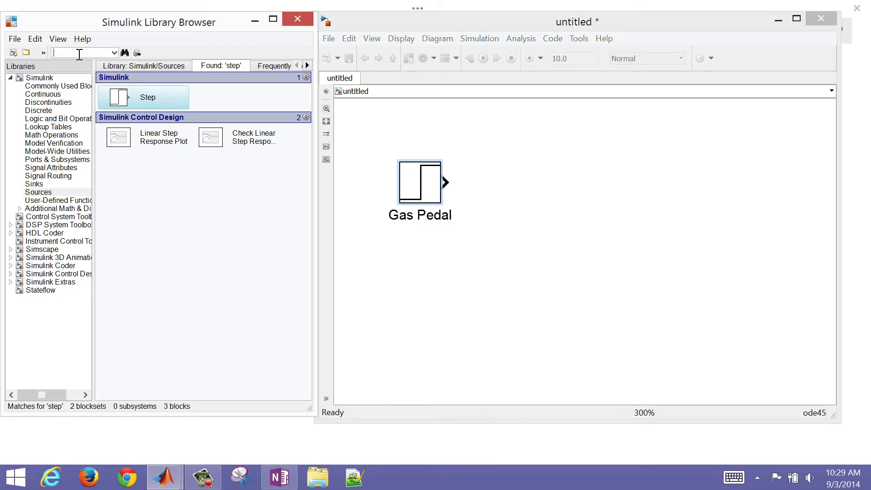
type("transfer")
key("Return")
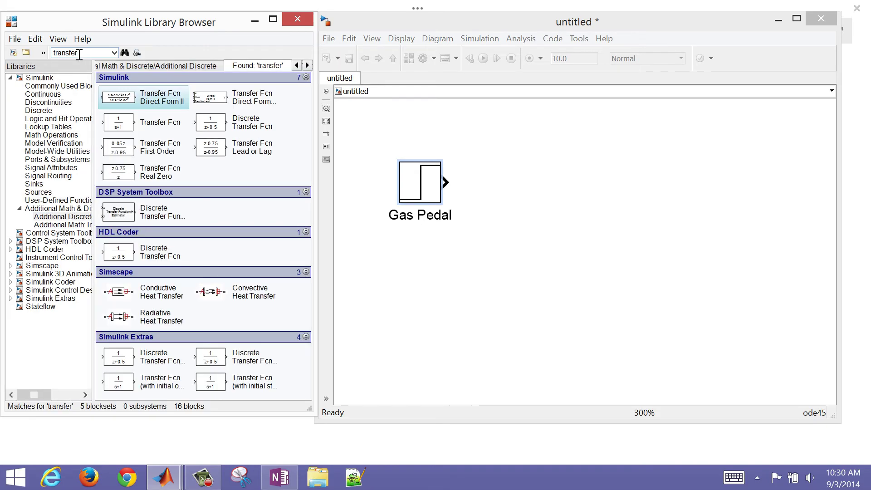
left_click(118, 123)
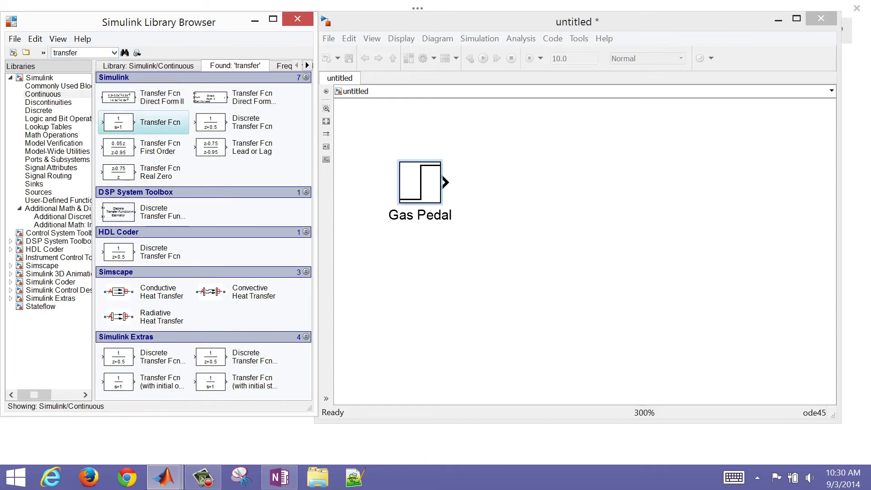
left_click_drag(118, 123, 535, 182)
Step: Rename the Transfer Fcn block to 'Ferrari'
left_click(536, 218)
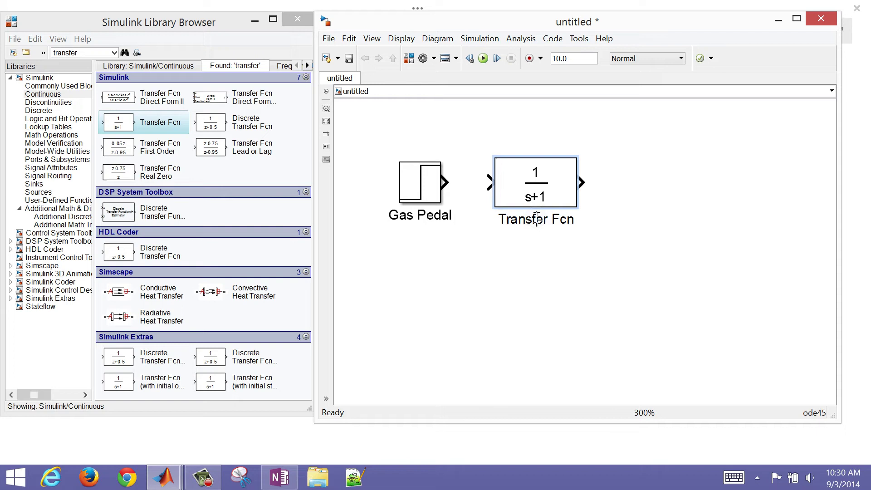
key("Right")
key("Right")
key("Right")
key("Right")
key("Right")
key("Right")
key("Right")
key("BackSpace")
key("BackSpace")
key("BackSpace")
key("BackSpace")
key("BackSpace")
key("BackSpace")
key("BackSpace")
key("BackSpace")
key("BackSpace")
key("BackSpace")
key("BackSpace")
key("BackSpace")
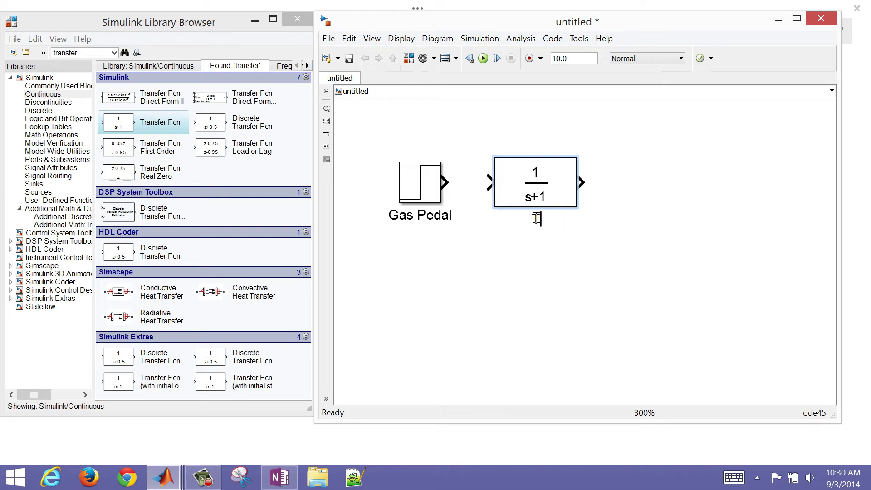
type("Ferrari")
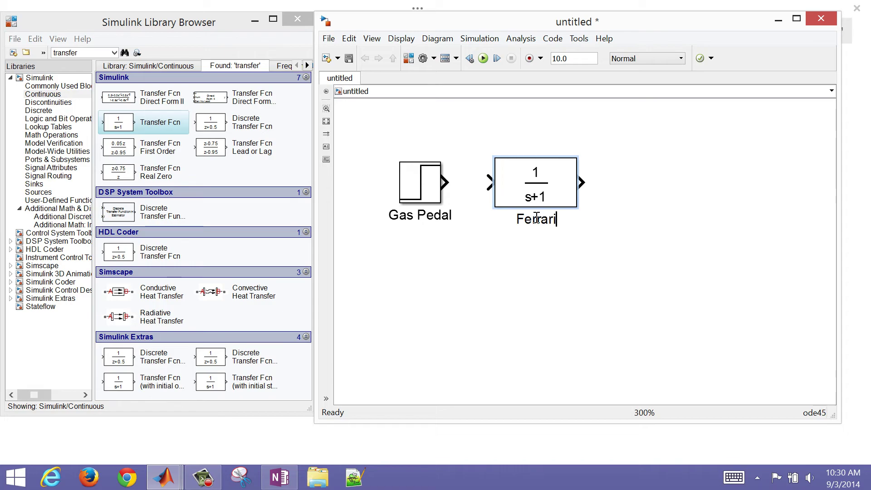
left_click(571, 266)
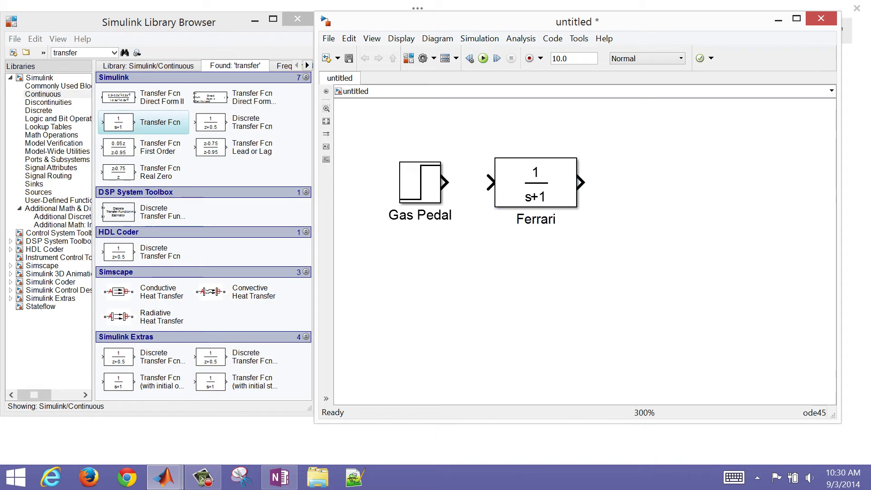
Step: Give the Ferrari block numerator [2] and denominator [6 1], then apply and close
double_click(535, 182)
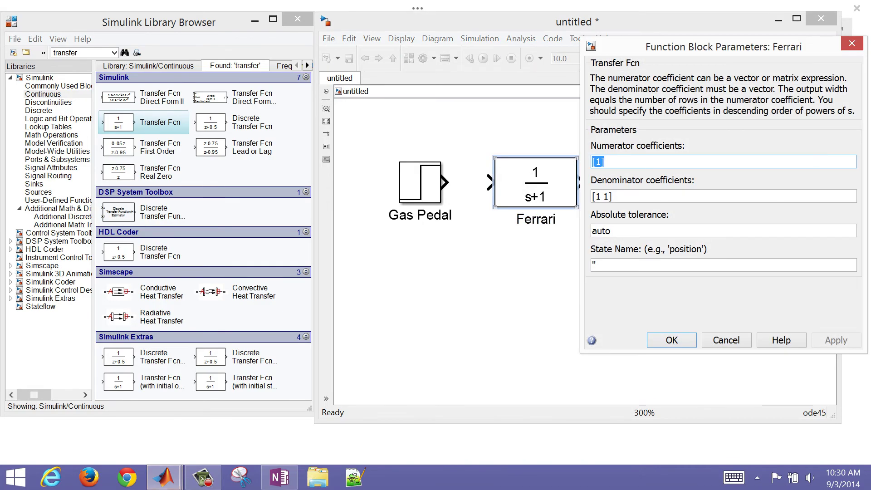
left_click(599, 162)
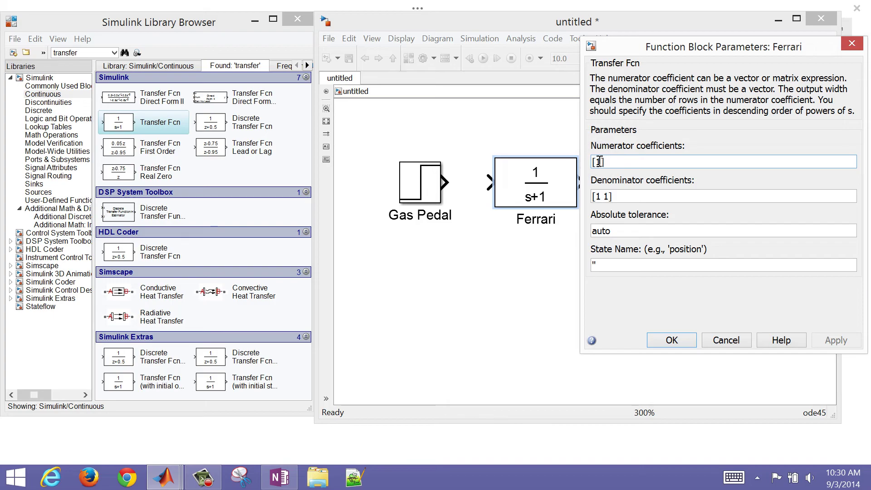
key("BackSpace")
type("2")
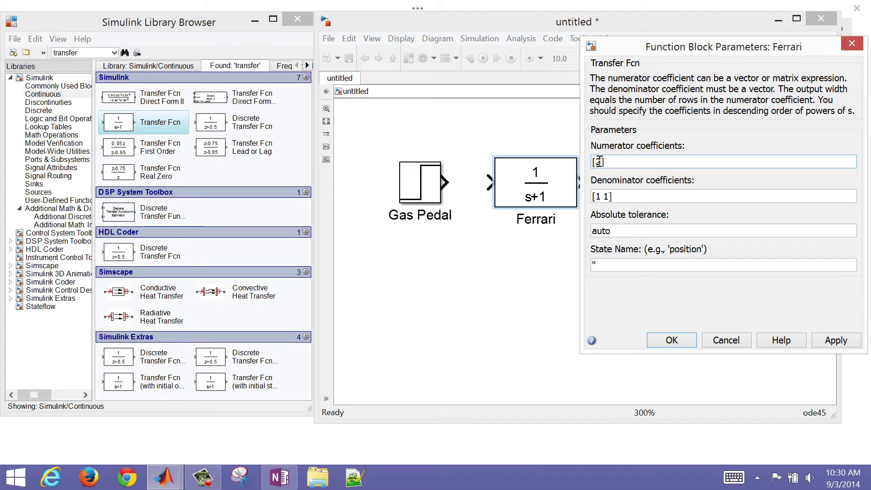
left_click(596, 197)
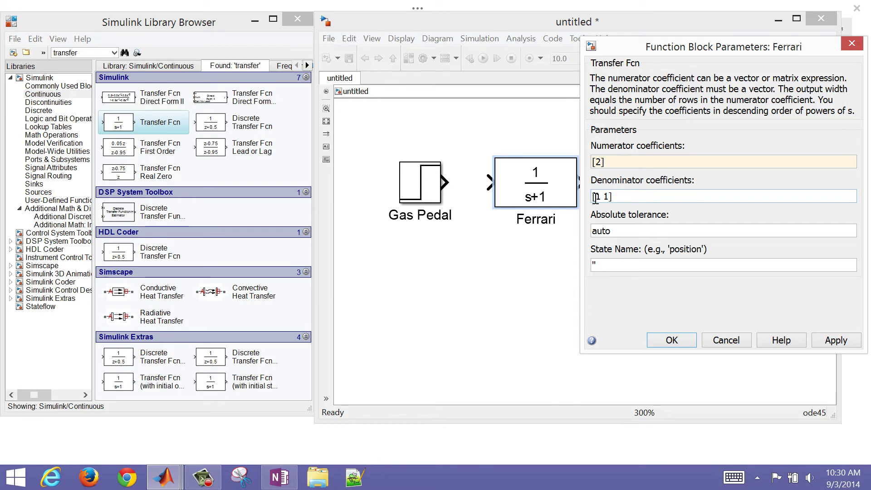
key("Delete")
key("Delete")
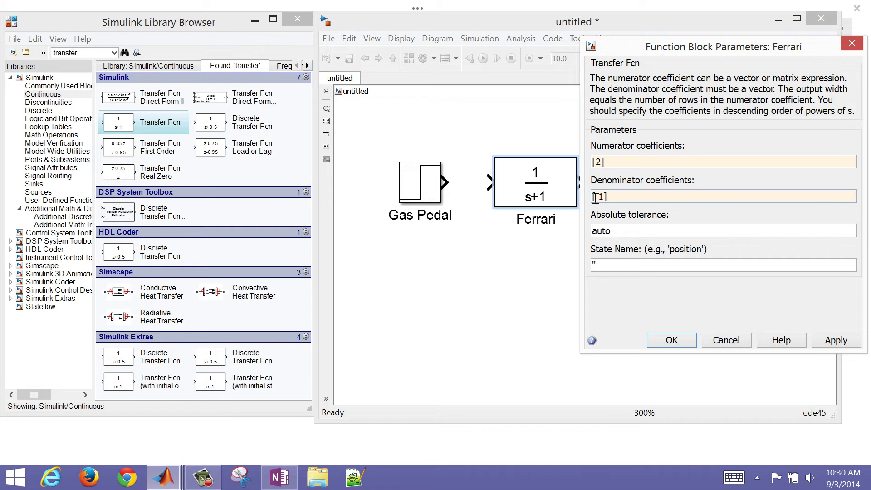
type("6")
left_click(835, 340)
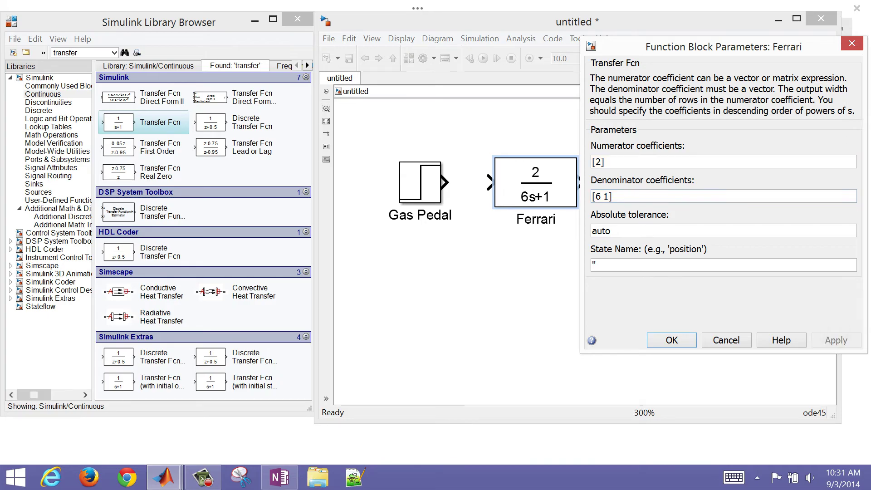
left_click(671, 340)
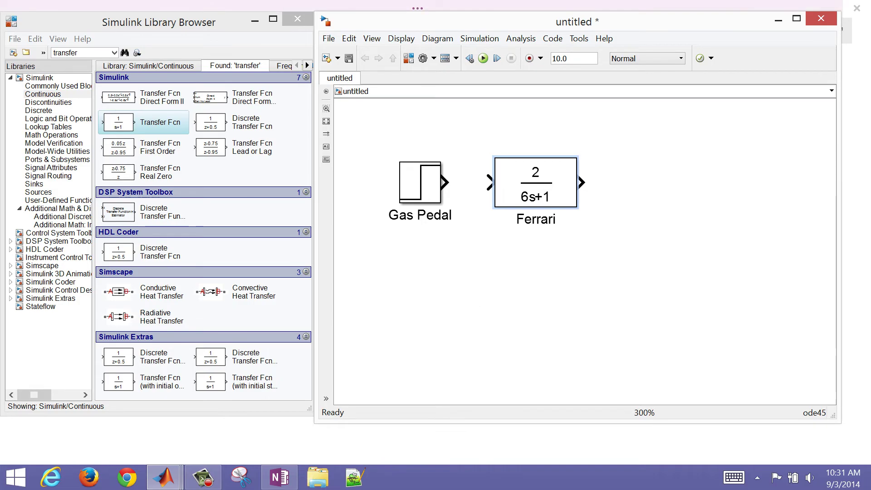
Step: Place a Scope from the library right of Ferrari and wire Gas Pedal → Ferrari → Scope
double_click(87, 53)
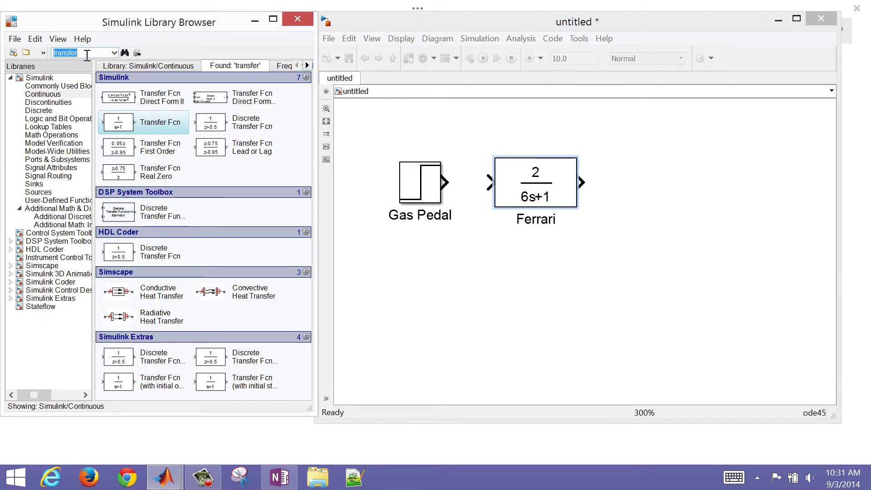
type("scope")
key("Return")
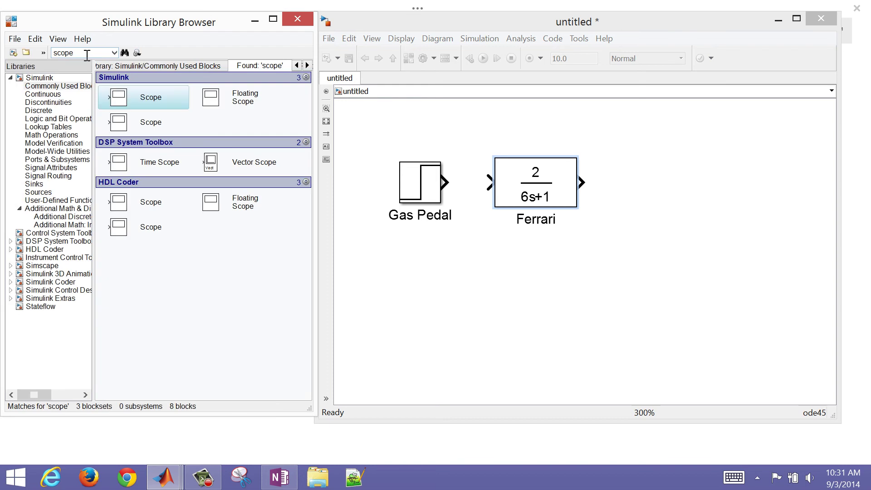
left_click_drag(118, 97, 654, 182)
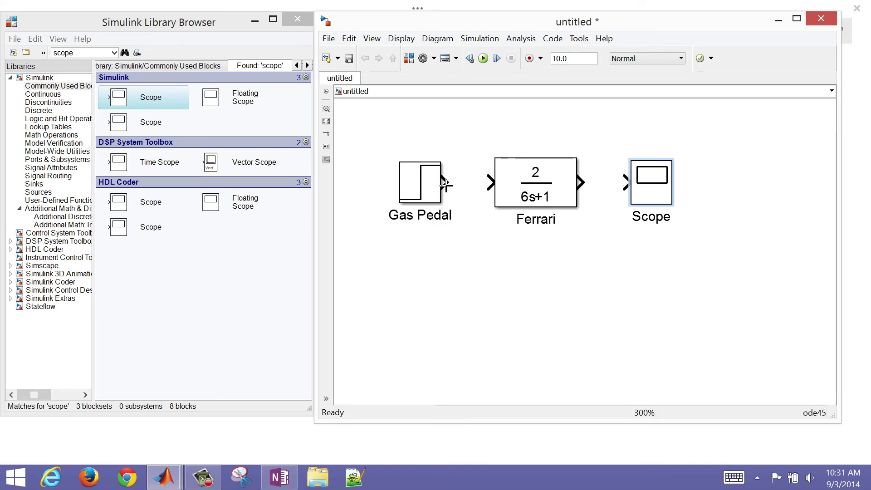
left_click_drag(444, 183, 506, 183)
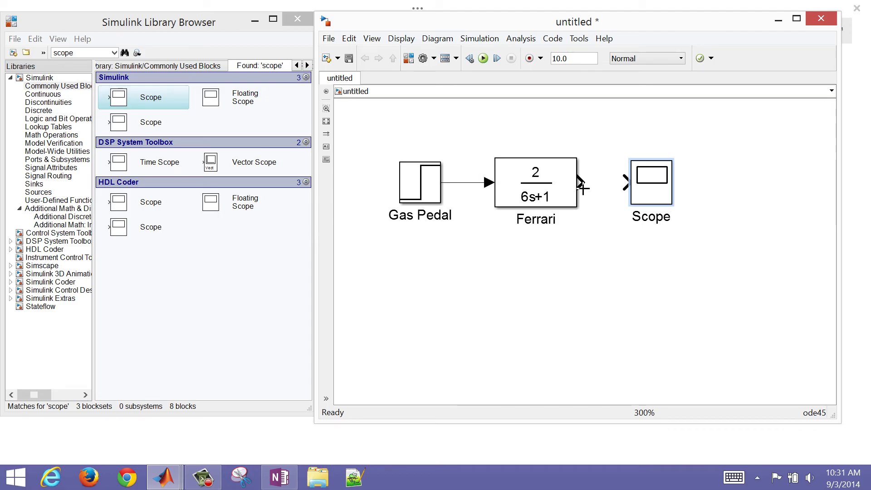
left_click_drag(582, 187, 632, 189)
Step: Set the stop time to 30, run the simulation allowing firewall access, and open the Scope plot
double_click(563, 58)
type("30")
left_click(598, 274)
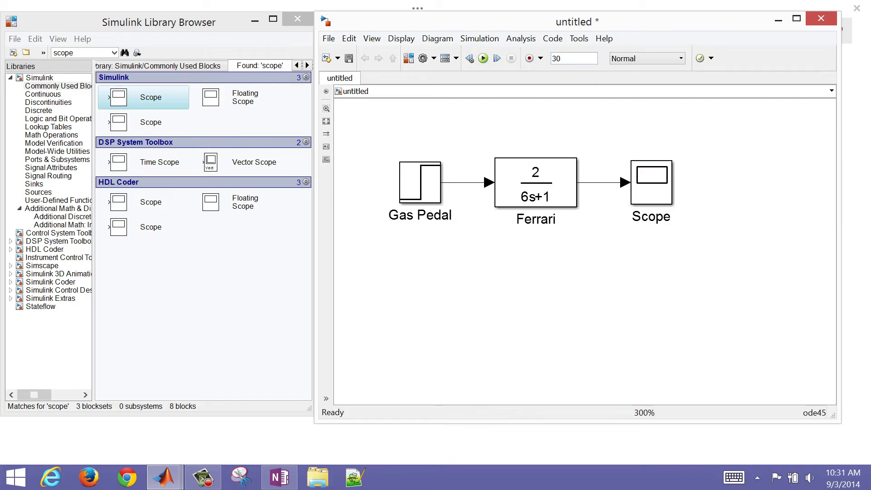
left_click(483, 58)
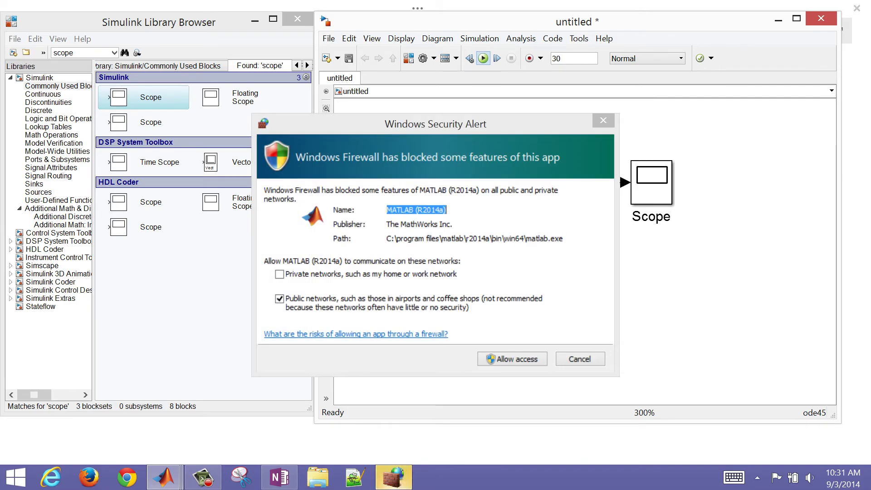
left_click(499, 354)
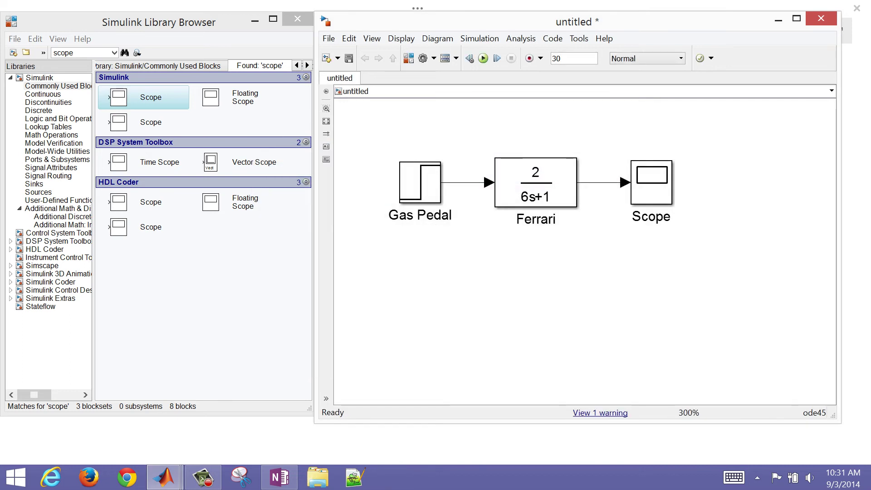
left_click(651, 183)
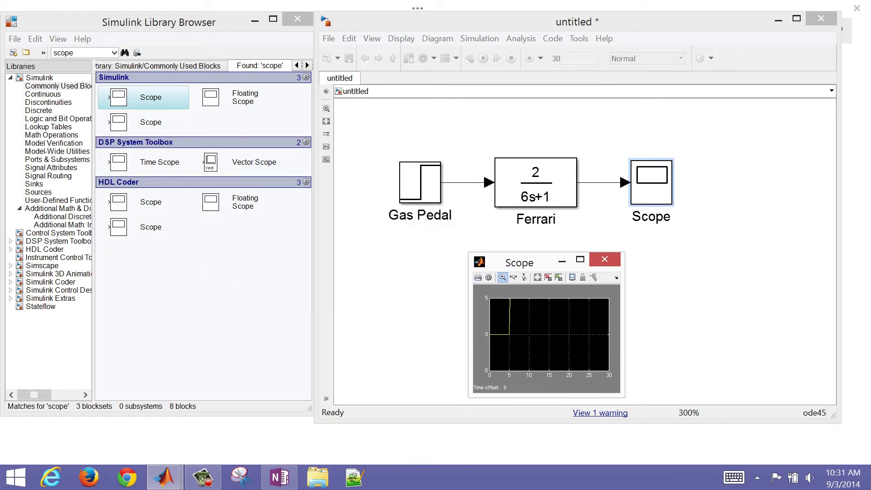
Step: Autoscale and maximize the Scope plot to inspect the rise toward 200, then close it
left_click(524, 277)
key("super+Up")
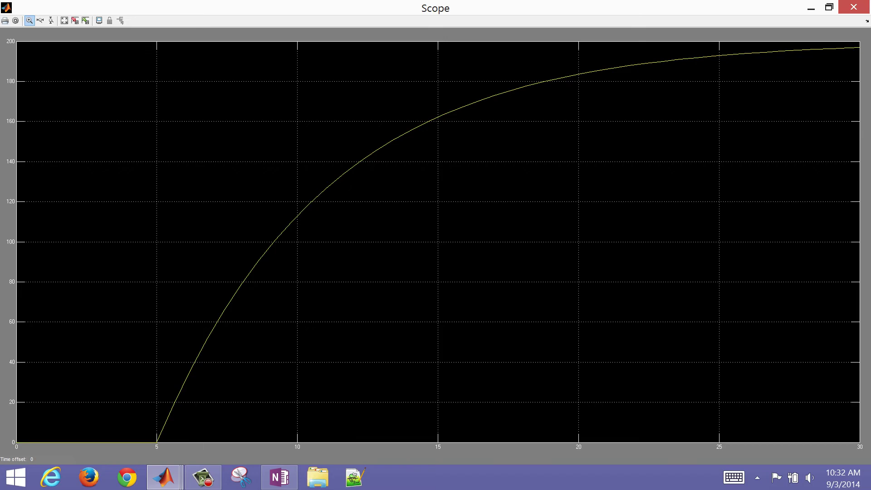
left_click(853, 7)
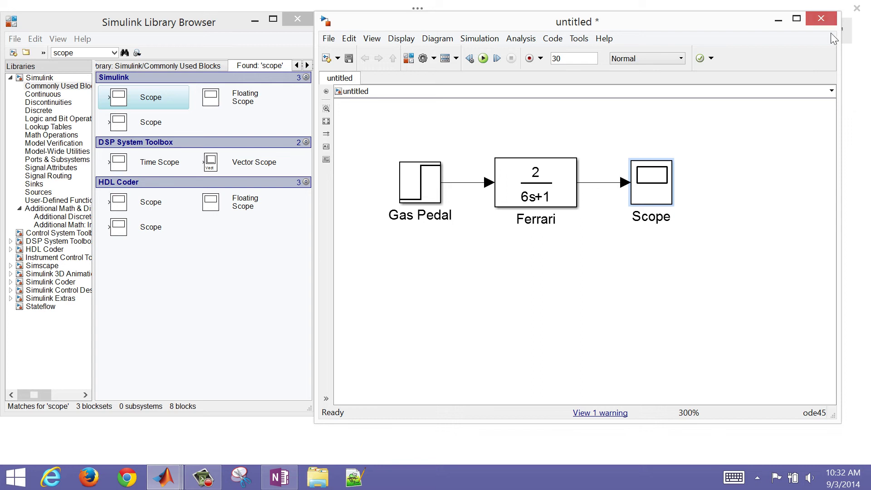
Step: Copy and paste the Ferrari block and place the duplicate directly below it
left_click(550, 193)
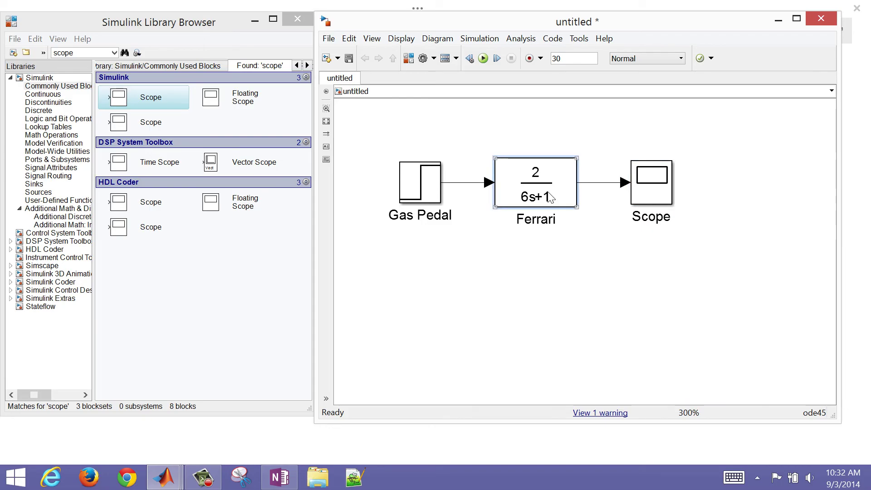
key("ctrl+c")
key("ctrl+v")
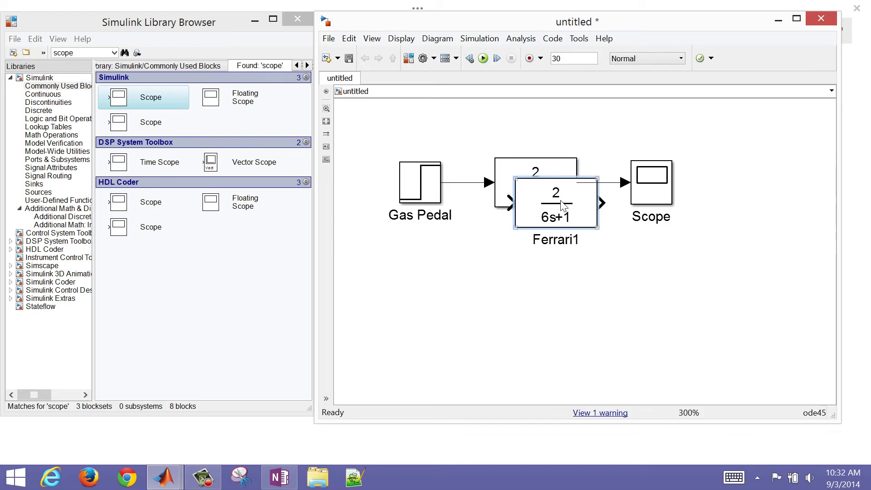
left_click_drag(563, 205, 535, 268)
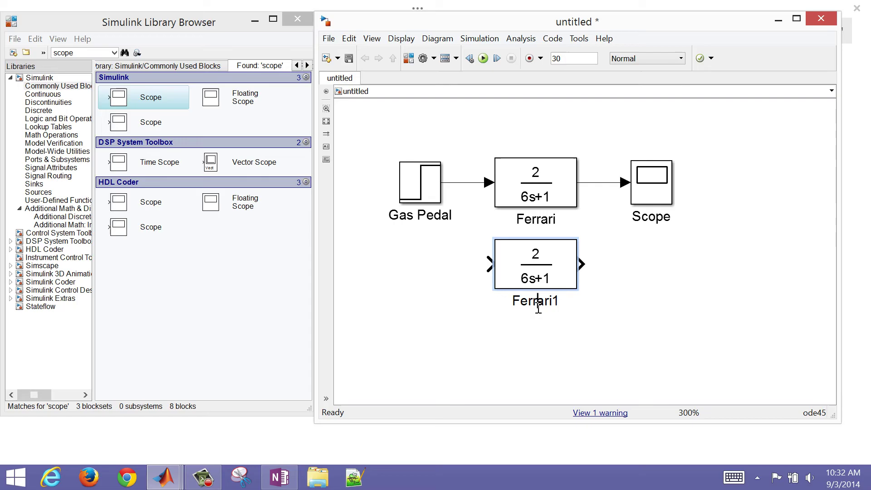
Step: Rename the duplicate to 500 and open its block parameters
left_click(514, 301)
left_click_drag(514, 302, 579, 300)
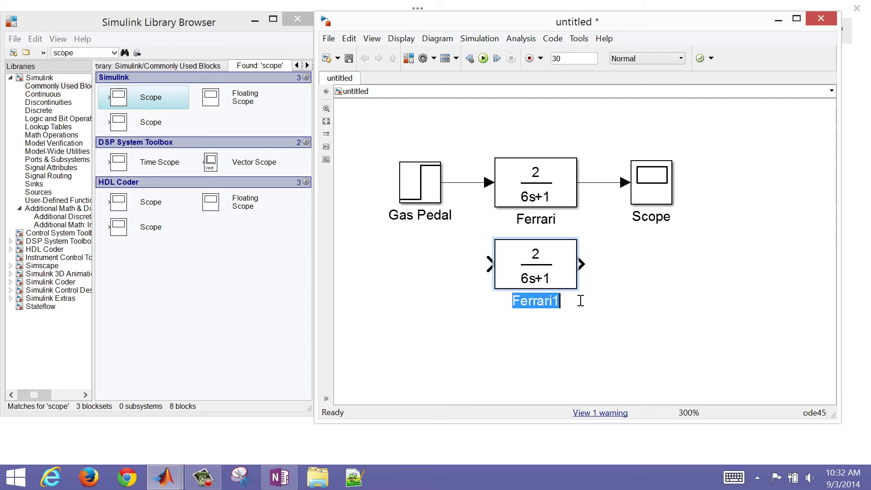
type("500")
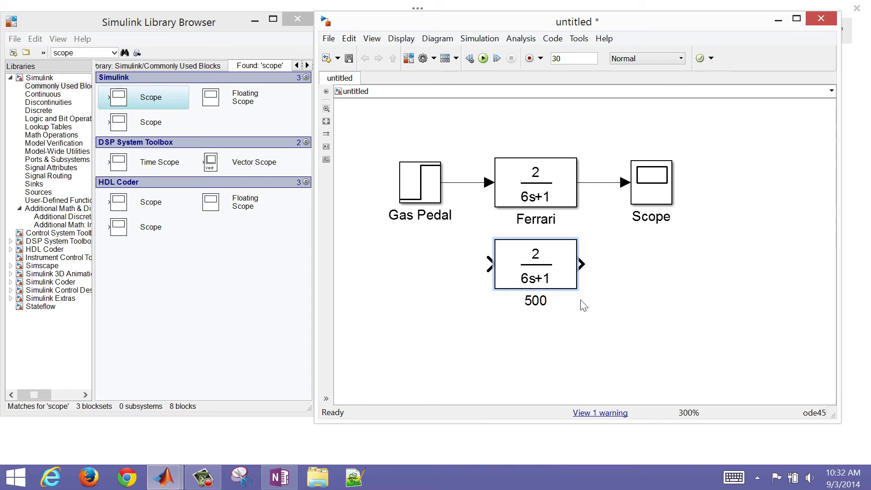
key("Escape")
key("Return")
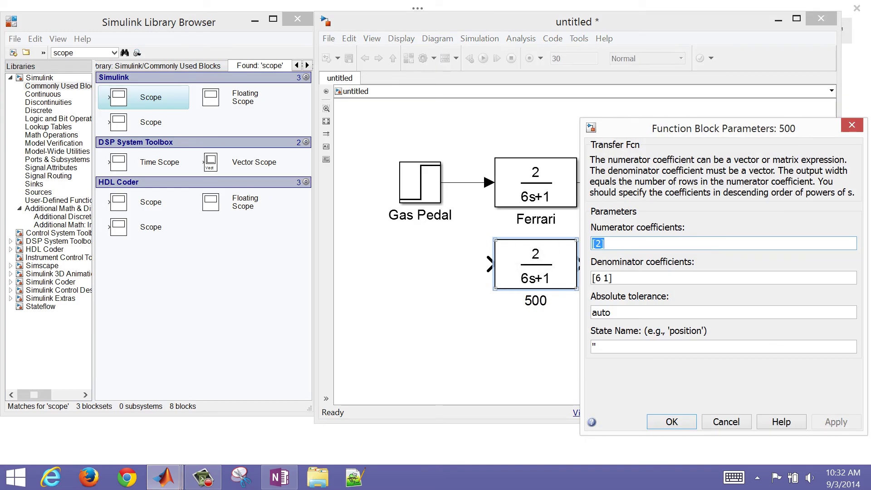
Step: Set the 500 block's numerator to [0.8] and denominator to [14 1], and close the dialog
left_click(593, 240)
key("Right")
key("Right")
key("BackSpace")
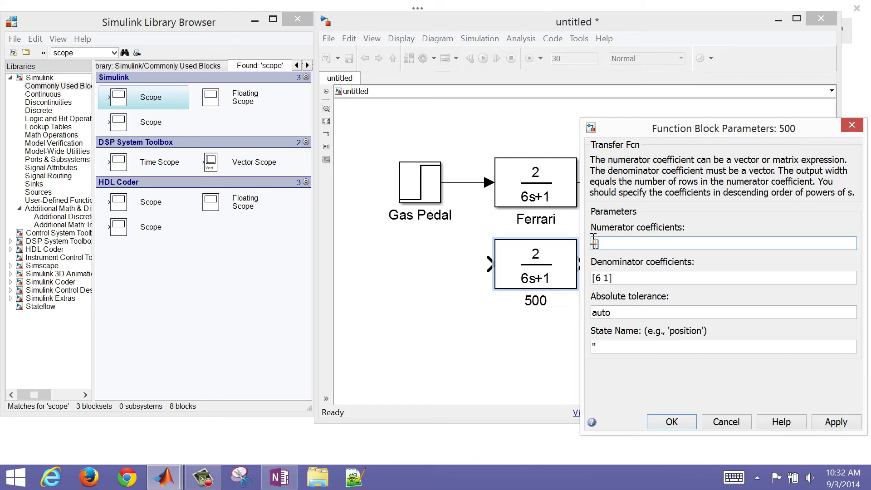
type("0.8")
key("Tab")
left_click(596, 276)
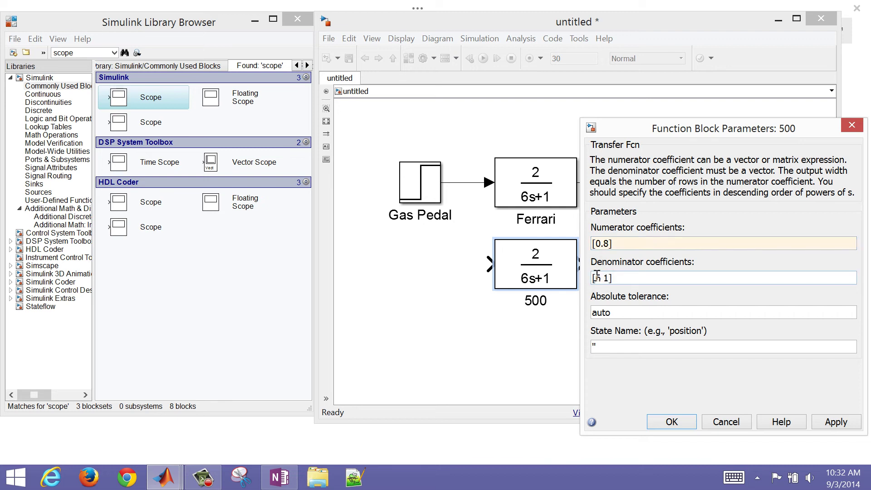
key("Delete")
key("Delete")
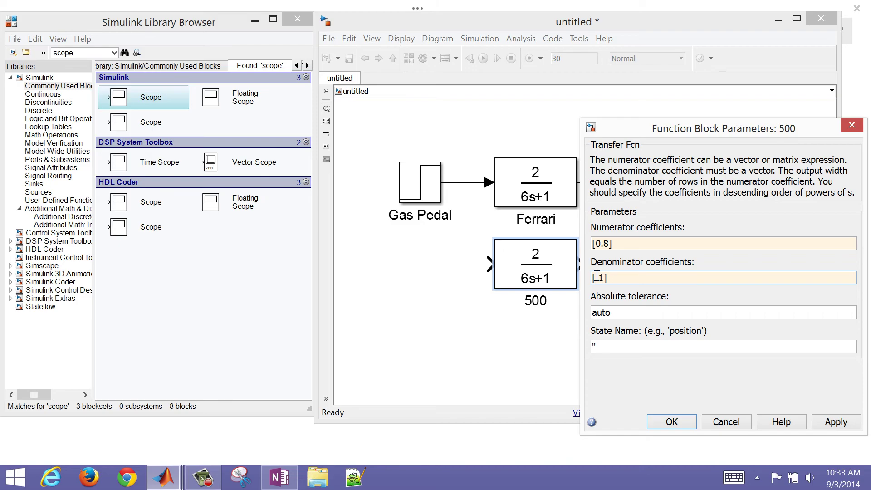
type("4 1")
key("Return")
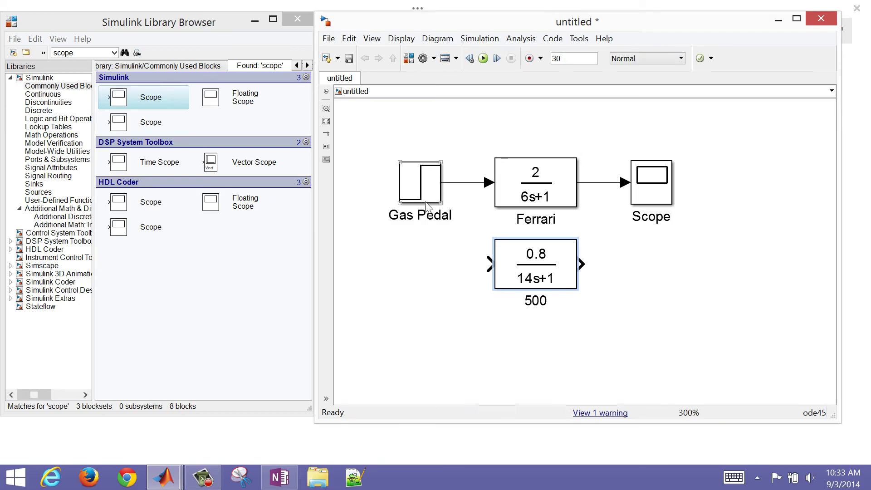
Step: Branch the Gas Pedal signal line into the 500 block's input
left_click(470, 183)
mouse_move(470, 183)
left_mouse_down()
mouse_move(476, 263)
mouse_move(492, 267)
left_mouse_up()
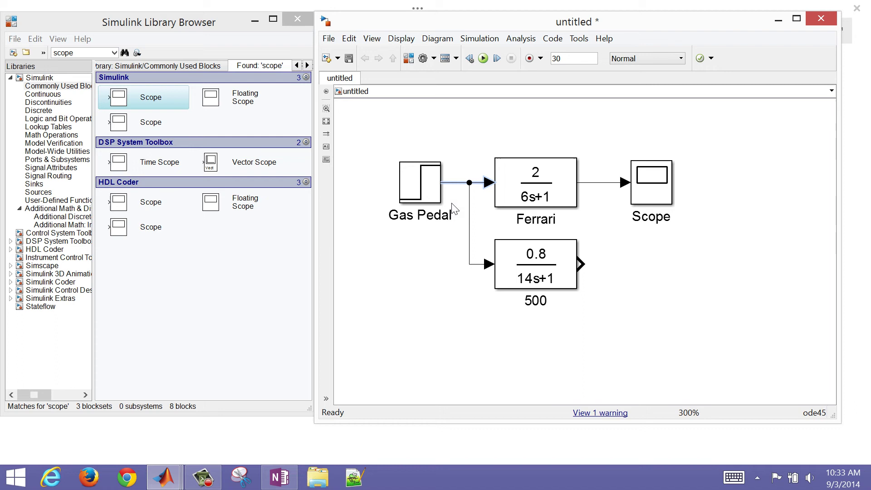
left_click(435, 195)
left_click(458, 190)
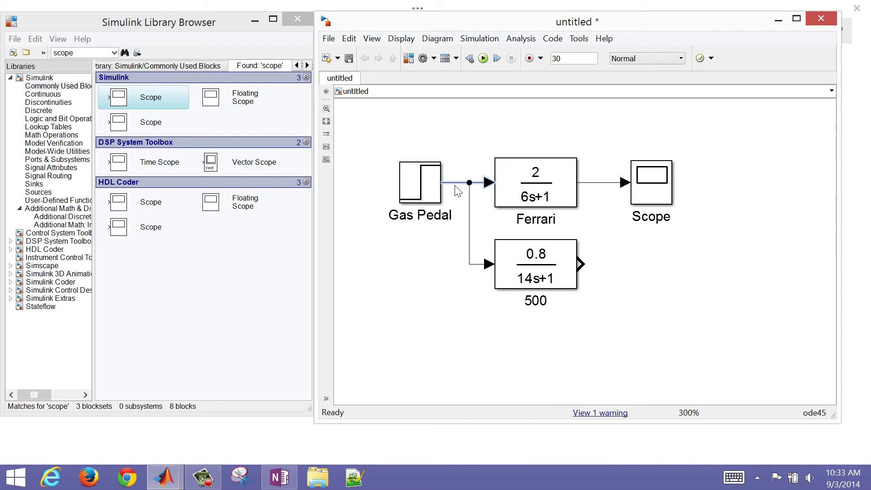
left_click(528, 267)
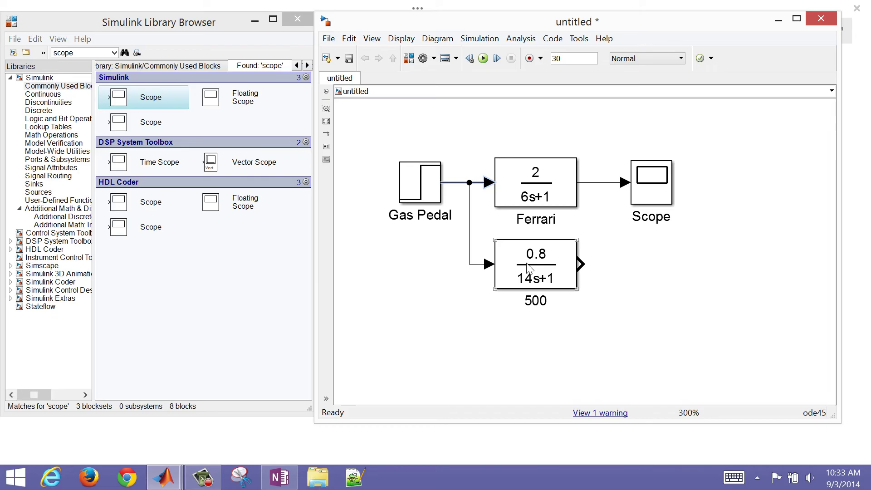
Step: Move the Scope right and lower, and delete the Ferrari-to-Scope line
left_click(665, 205)
left_click_drag(661, 199, 694, 222)
left_click(639, 204)
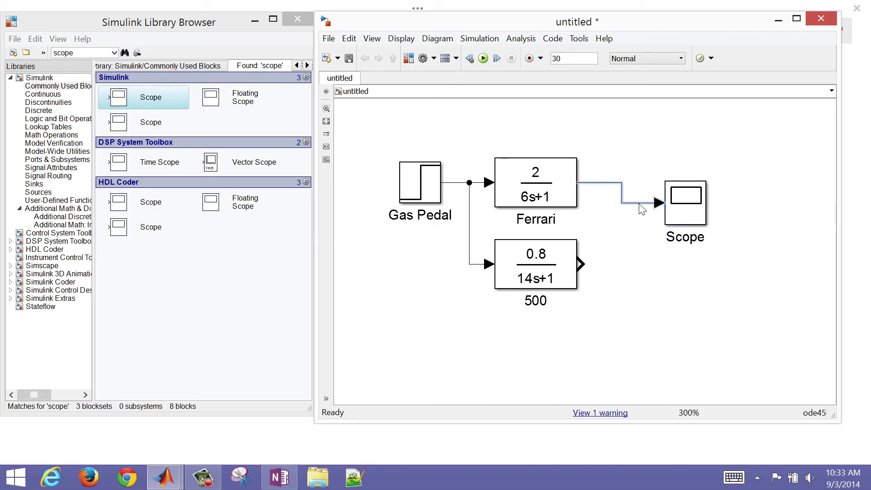
key("Delete")
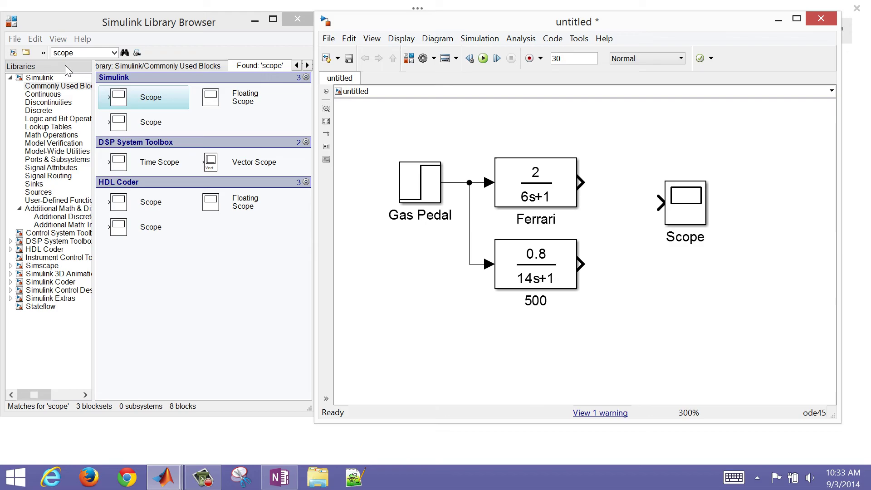
Step: Add a Mux block from a 'mux' library search and move Gas Pedal lower left
left_click(79, 53)
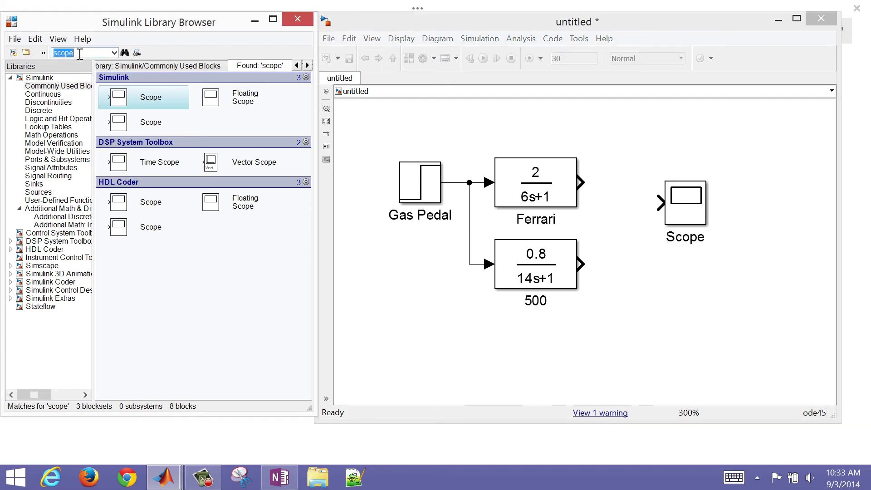
type("mux")
key("Return")
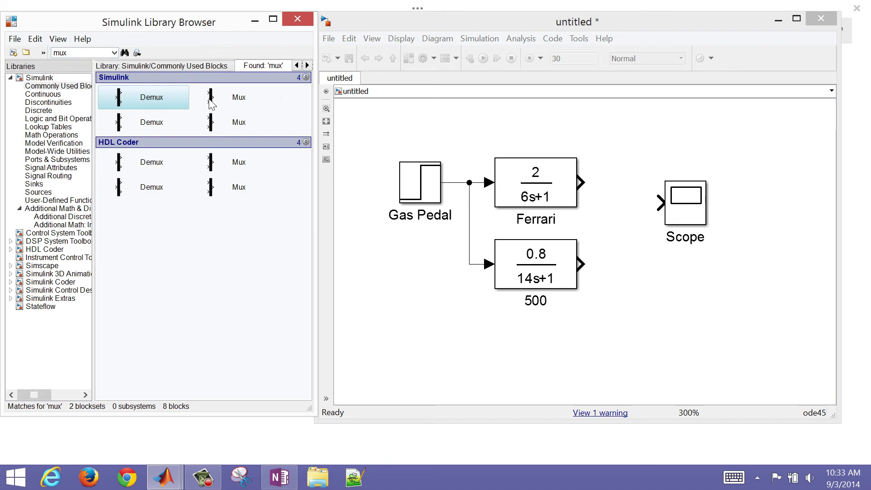
left_click_drag(211, 104, 627, 231)
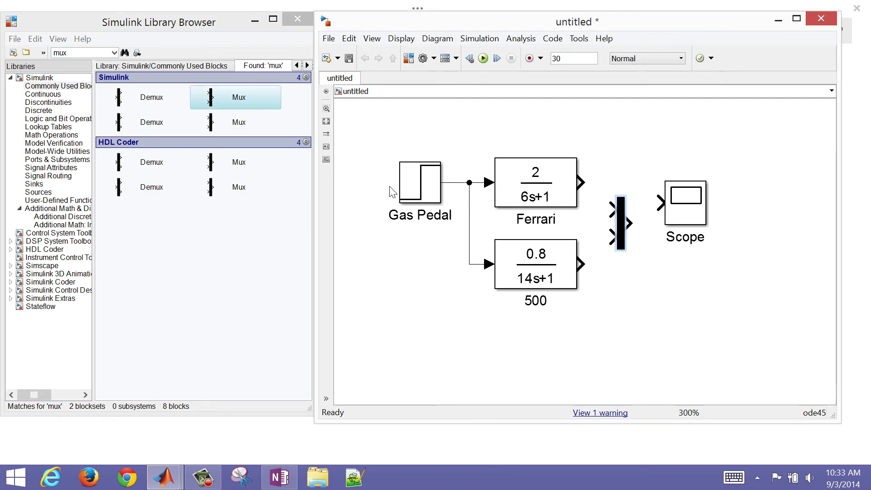
left_click_drag(416, 198, 407, 243)
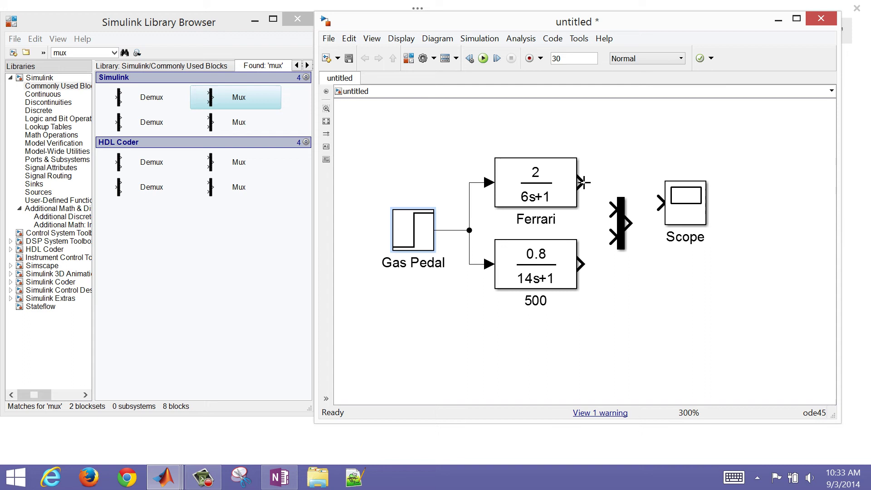
Step: Wire Ferrari and 500 into the Mux inputs, align the Scope, and start renaming it
left_click_drag(583, 182, 613, 214)
left_click_drag(581, 264, 626, 206)
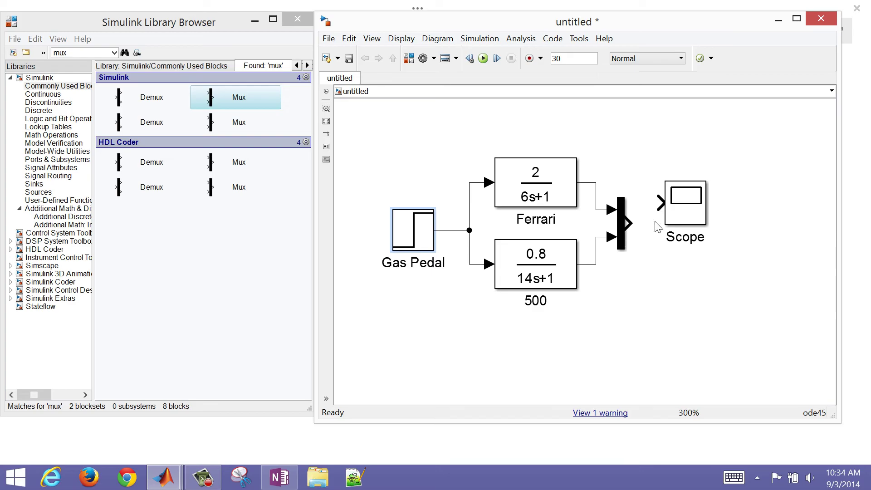
left_click(681, 221)
left_click_drag(680, 221, 685, 244)
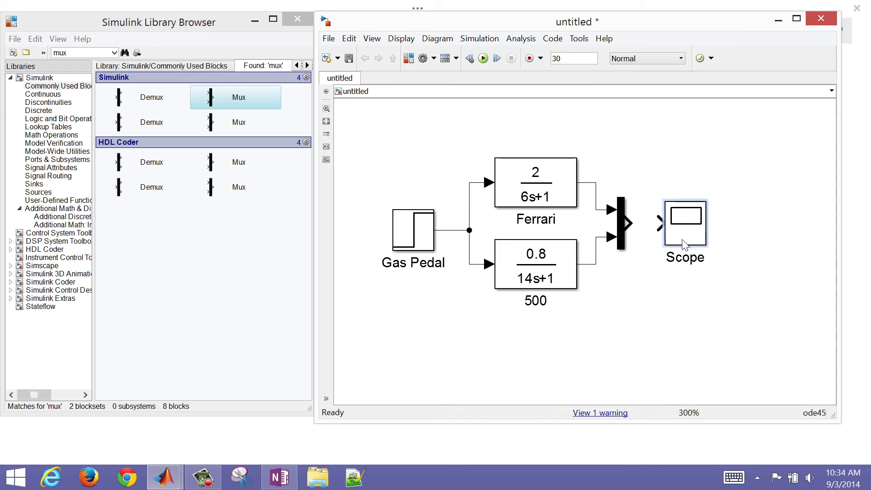
left_click(681, 262)
key("BackSpace")
key("BackSpace")
key("BackSpace")
key("BackSpace")
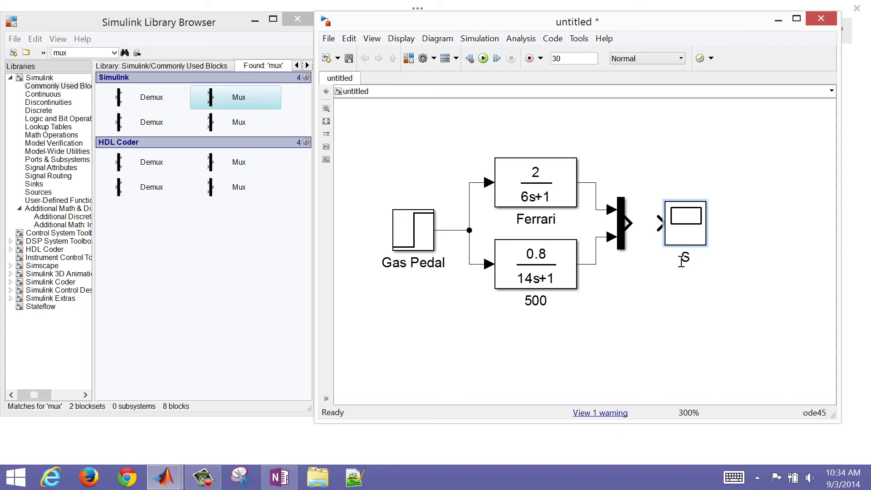
Step: Finish renaming the Scope to Speed and connect the Mux output to it
type("peed")
left_click(676, 291)
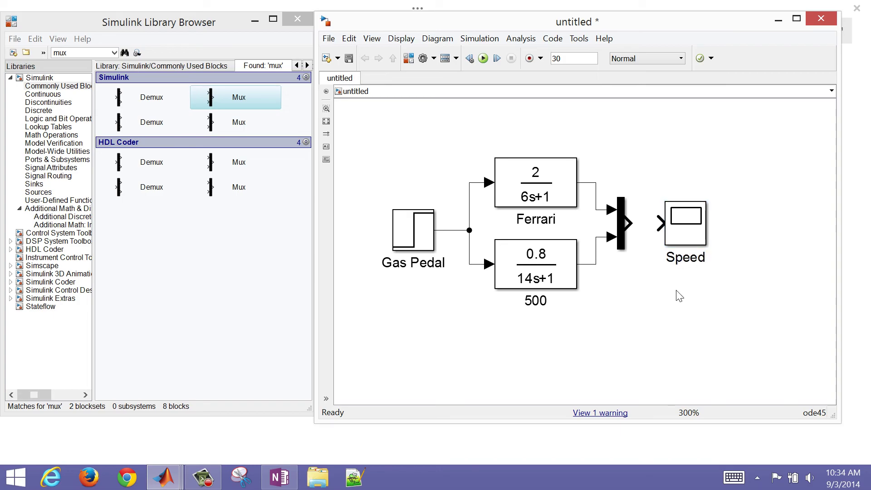
right_click(645, 245)
key("Escape")
left_click_drag(628, 223, 661, 223)
Step: Run the simulation, view both speed curves in the Speed scope, then close it
left_click(483, 60)
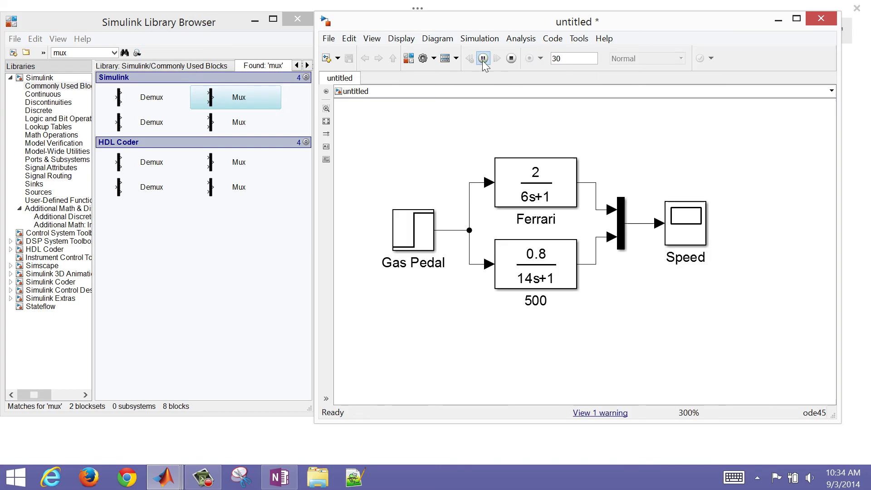
double_click(674, 232)
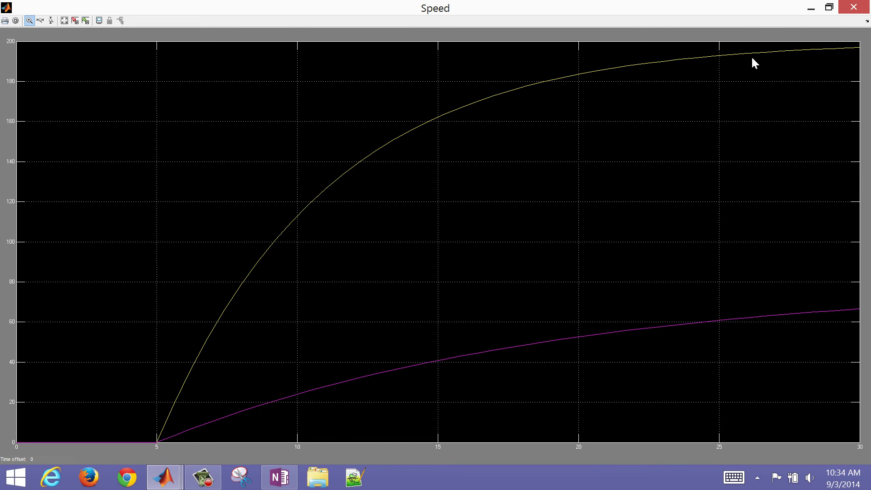
left_click(865, 7)
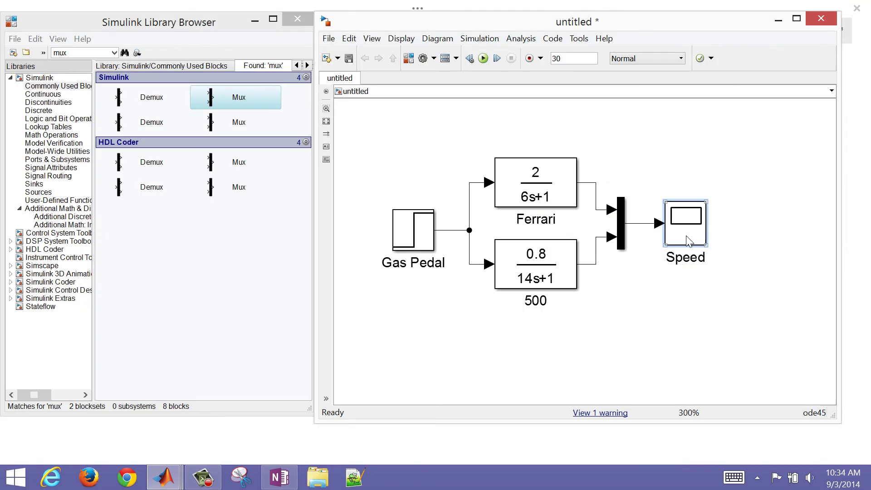
Step: Move the Speed scope and Mux further right, removing an accidental Speed1 copy
left_click(689, 239)
left_click_drag(690, 239, 778, 239)
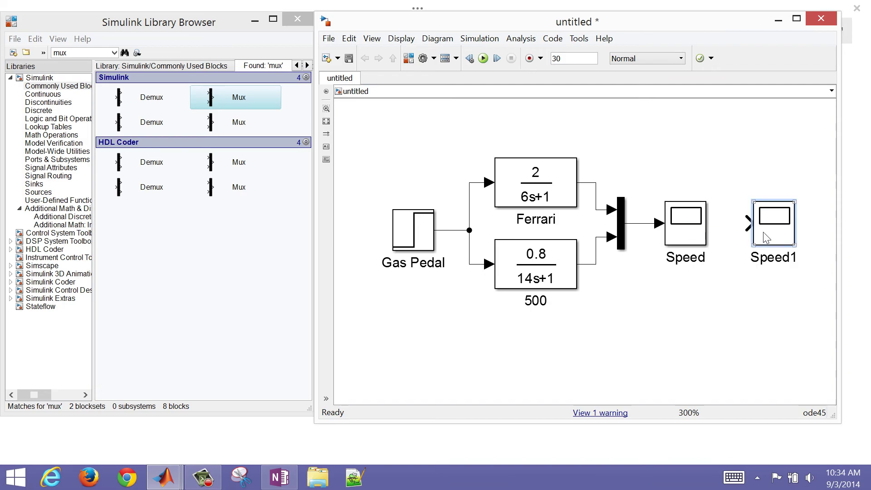
key("Delete")
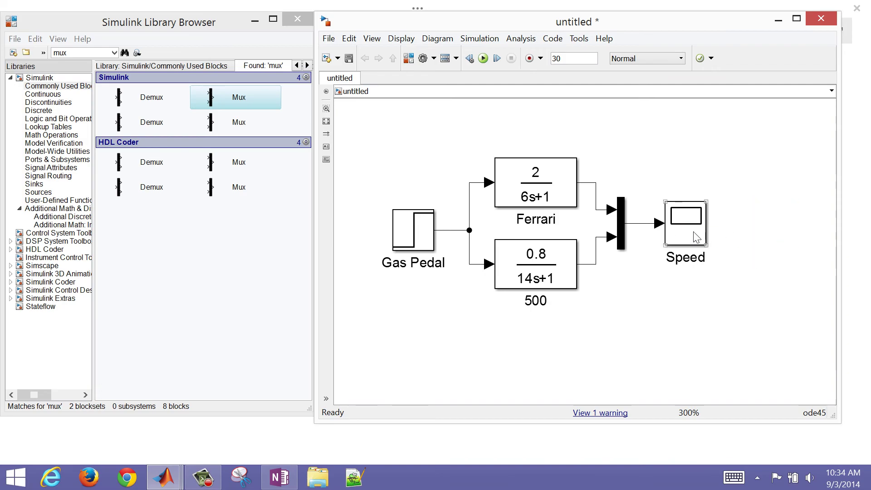
left_click_drag(703, 240, 784, 241)
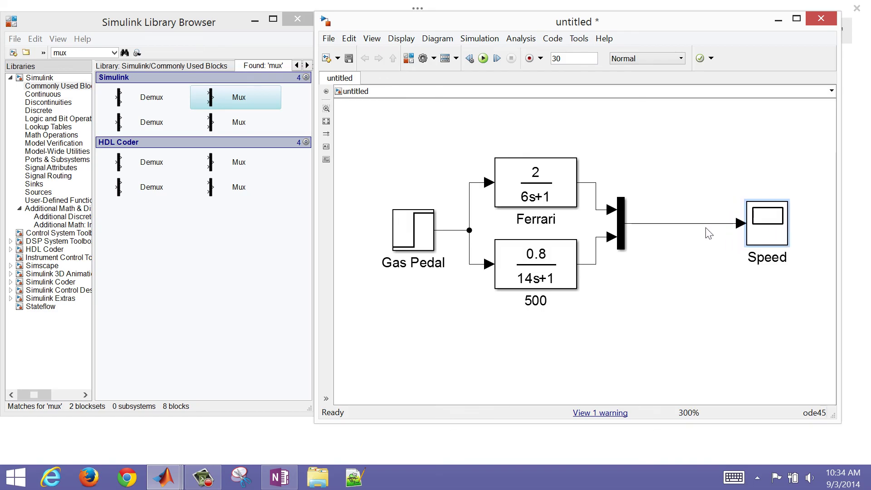
left_click(619, 235)
left_click_drag(619, 236, 708, 235)
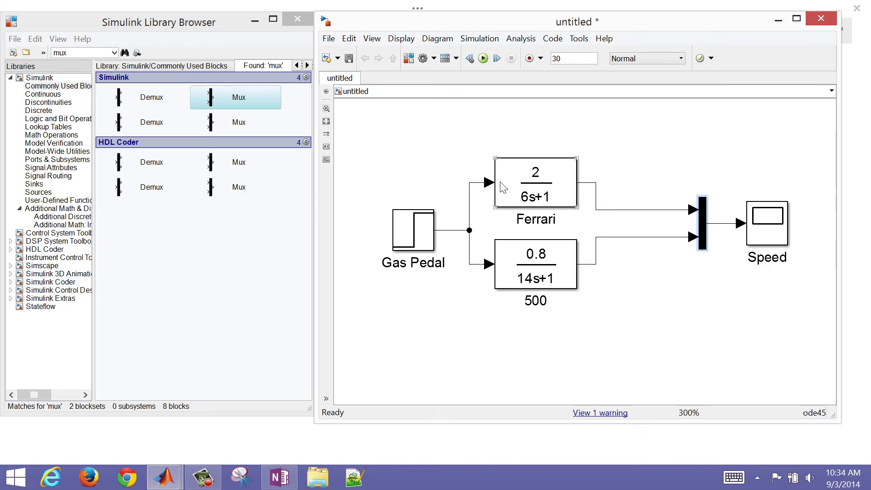
Step: Search the library for delay and place a Transport Delay block near the Ferrari branch
left_click(76, 52)
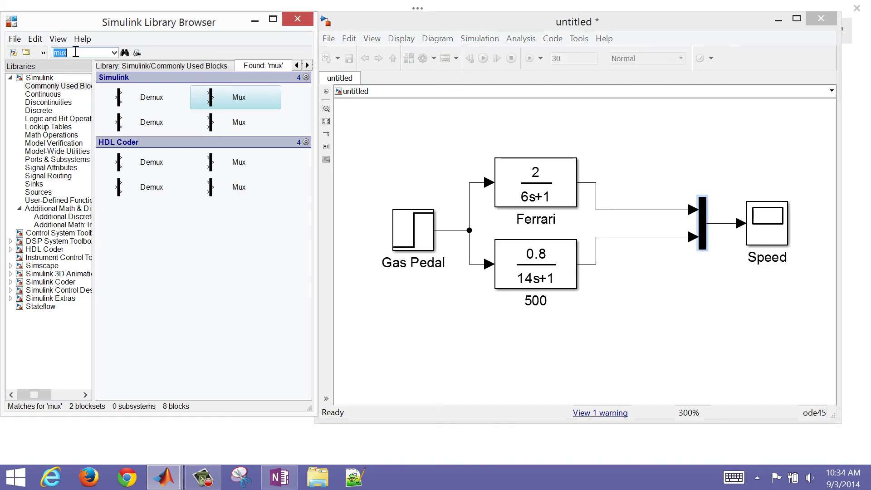
type("dealy")
type("ay")
key("Return")
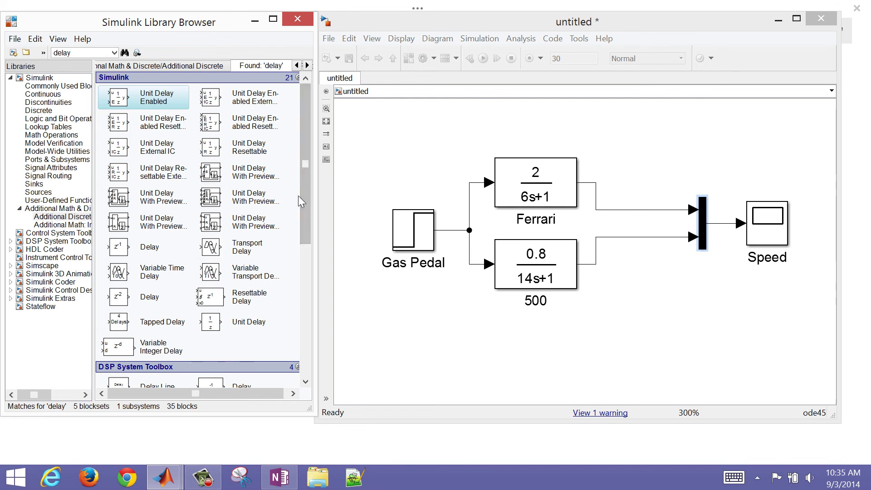
left_click_drag(304, 197, 298, 220)
left_click_drag(210, 202, 658, 134)
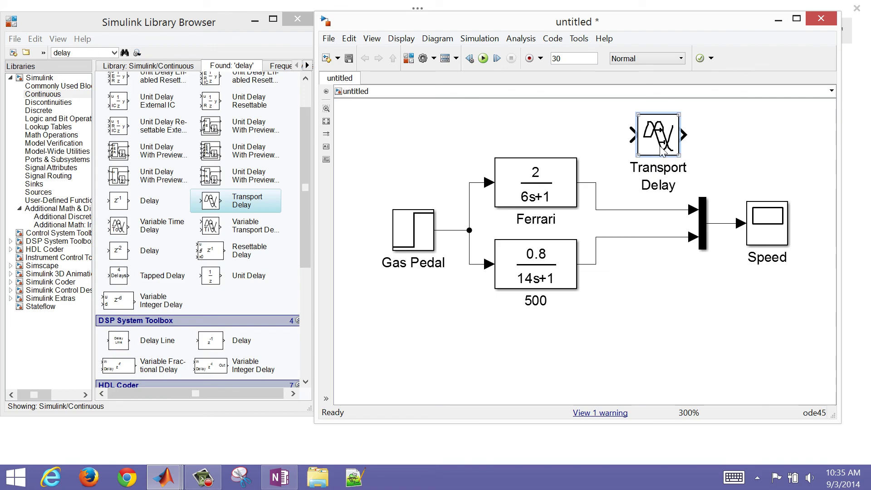
mouse_move(661, 151)
left_mouse_down()
mouse_move(641, 202)
mouse_move(673, 160)
left_mouse_up()
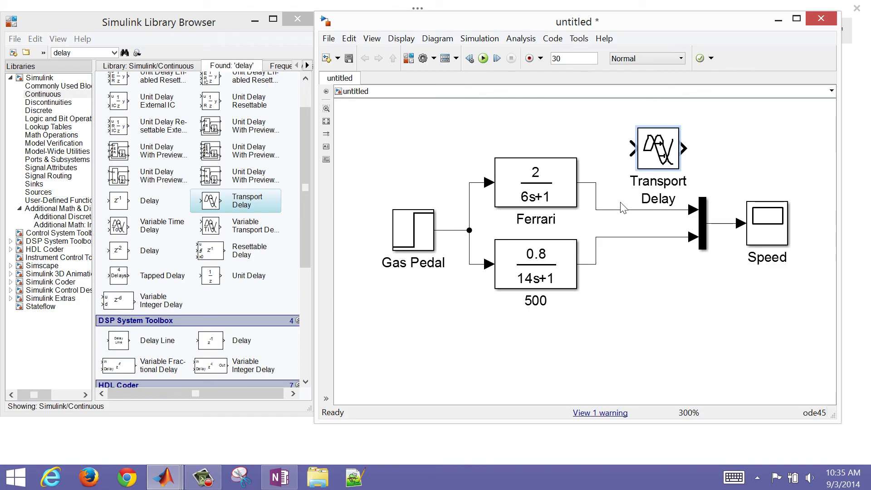
Step: Delete the signal line from Ferrari to the Mux
left_click(622, 221)
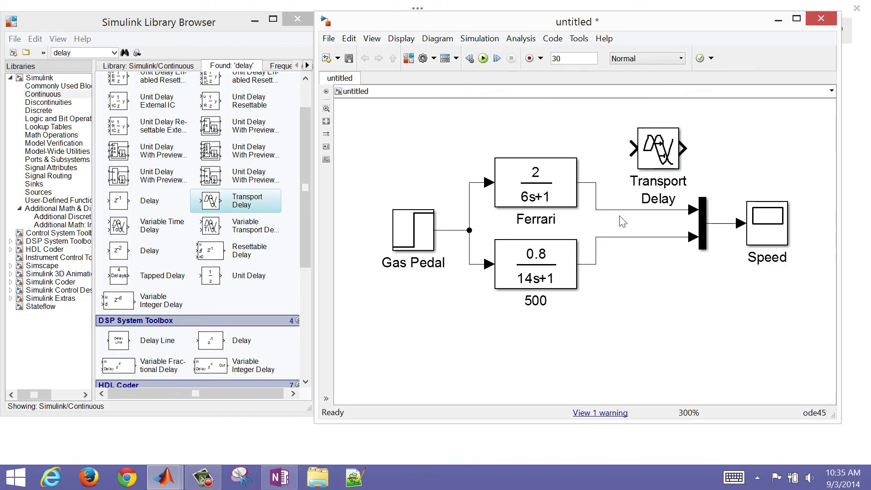
left_click(610, 210)
key("Delete")
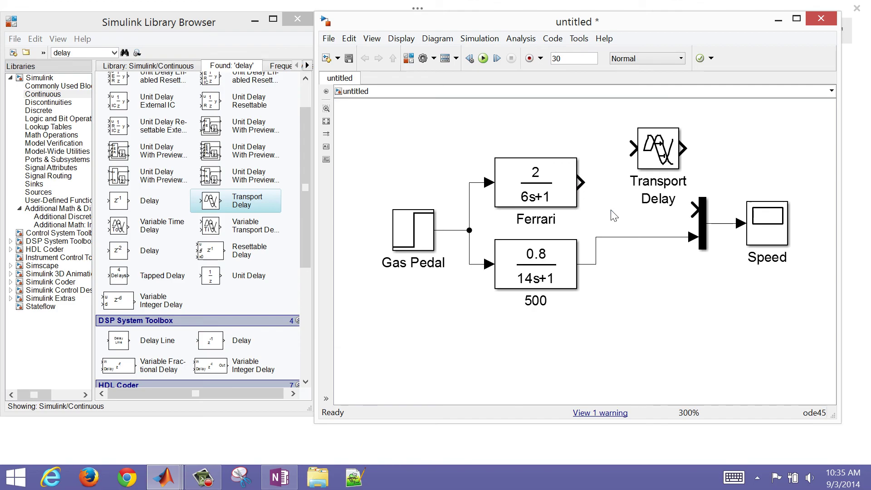
Step: Copy the Transport Delay beside Ferrari's output and set its time delay to 0.5
left_click_drag(653, 161, 619, 193)
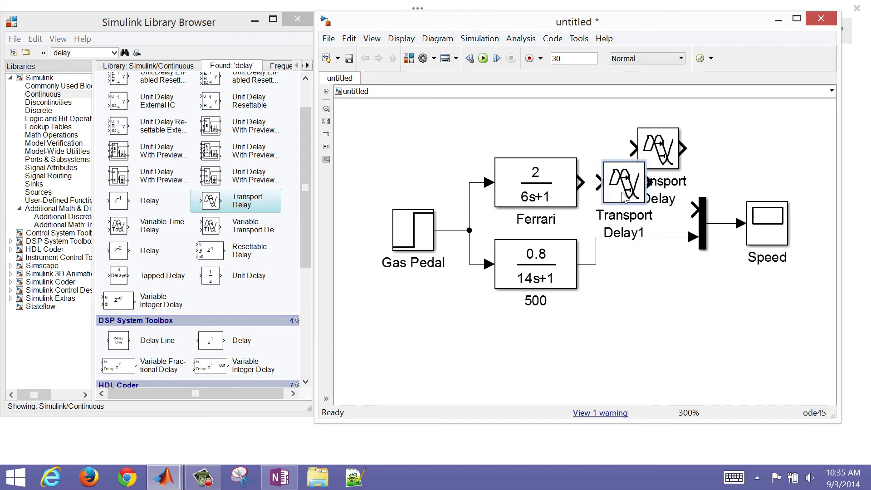
double_click(619, 194)
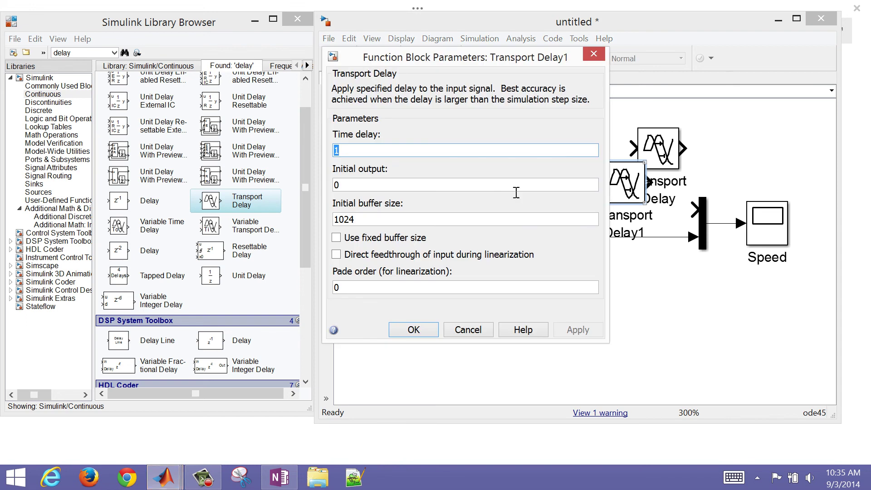
type("0.5")
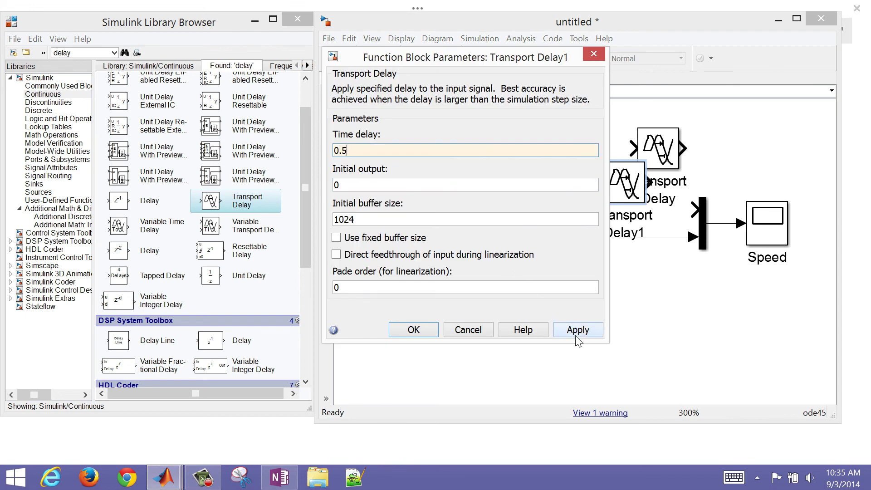
left_click(577, 335)
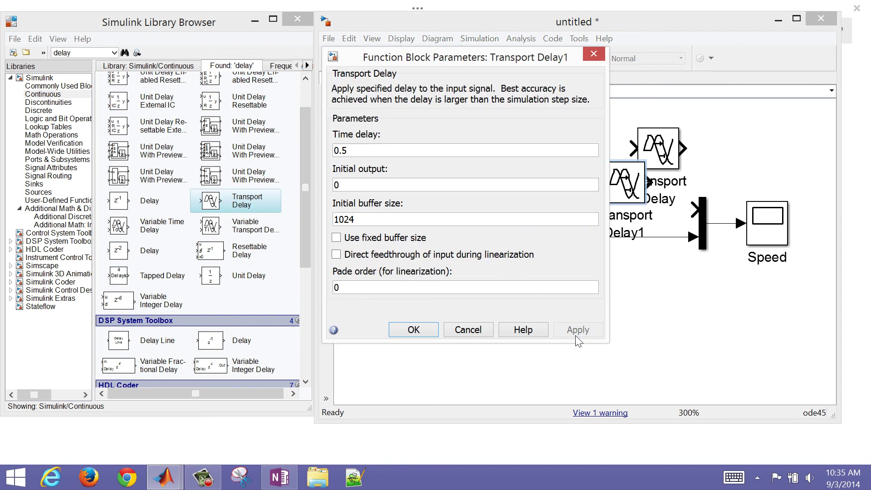
left_click(412, 330)
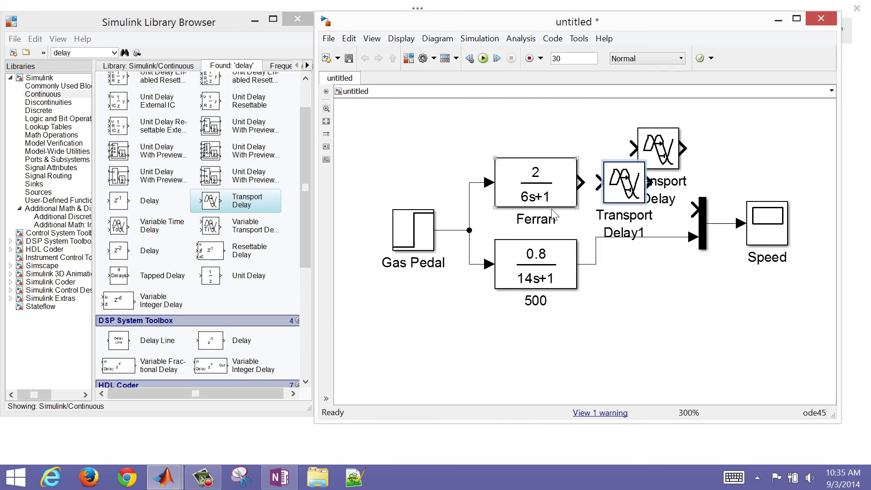
Step: Delete the original Transport Delay, rename the copy 'Ferrari Delay', and verify its settings
left_click(654, 143)
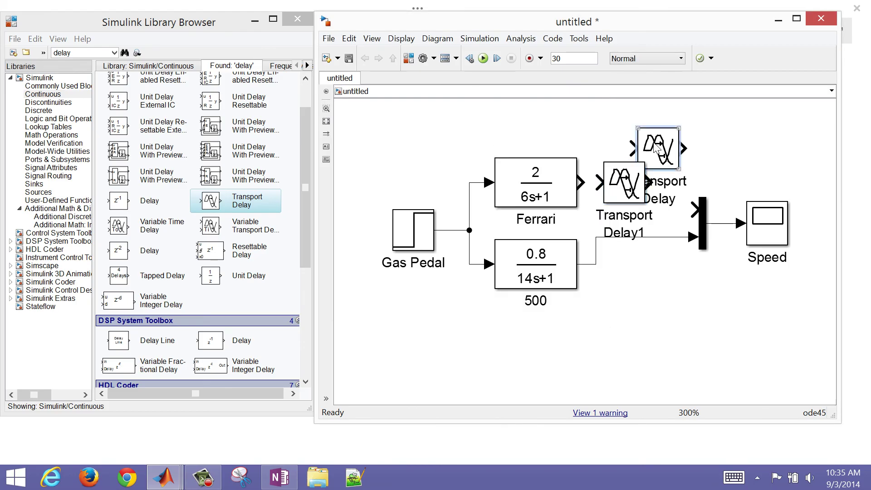
key("Delete")
left_click(624, 177)
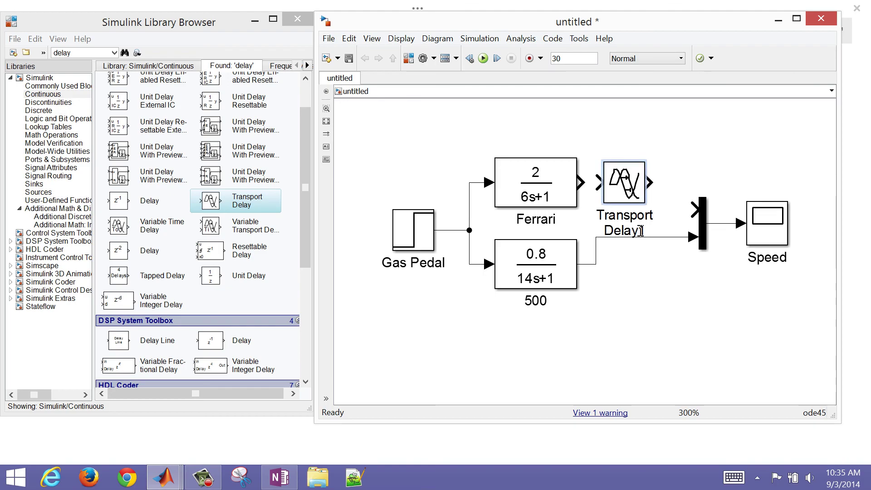
key("BackSpace")
key("BackSpace")
key("BackSpace")
key("BackSpace")
key("BackSpace")
key("BackSpace")
key("BackSpace")
key("BackSpace")
key("BackSpace")
key("BackSpace")
key("BackSpace")
key("BackSpace")
key("BackSpace")
key("BackSpace")
key("BackSpace")
key("BackSpace")
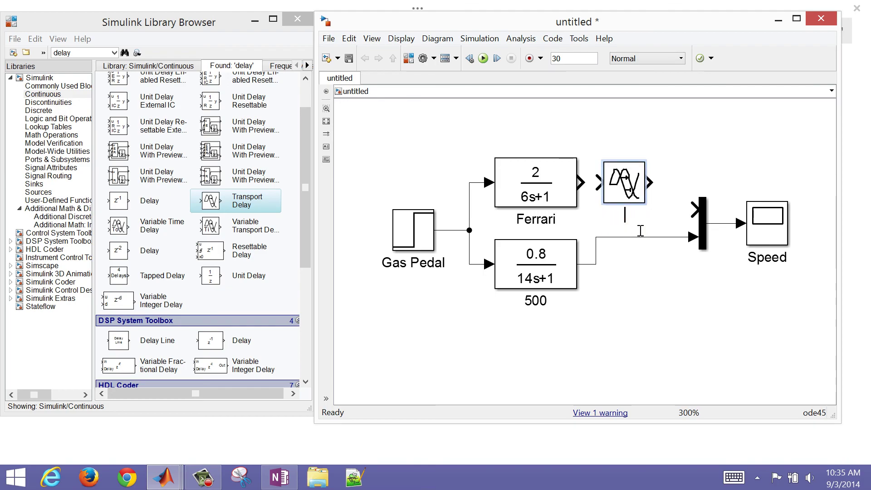
type("Ferrari ")
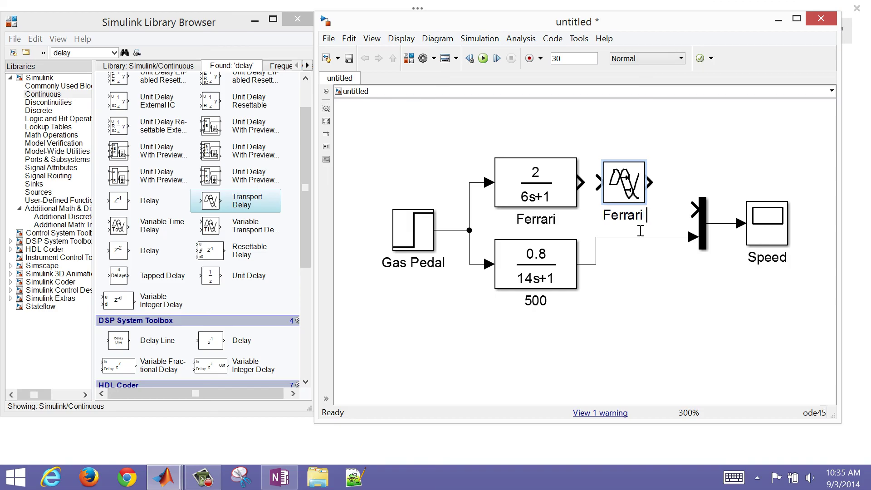
type("Dealy")
key("BackSpace")
key("BackSpace")
key("BackSpace")
type("lay")
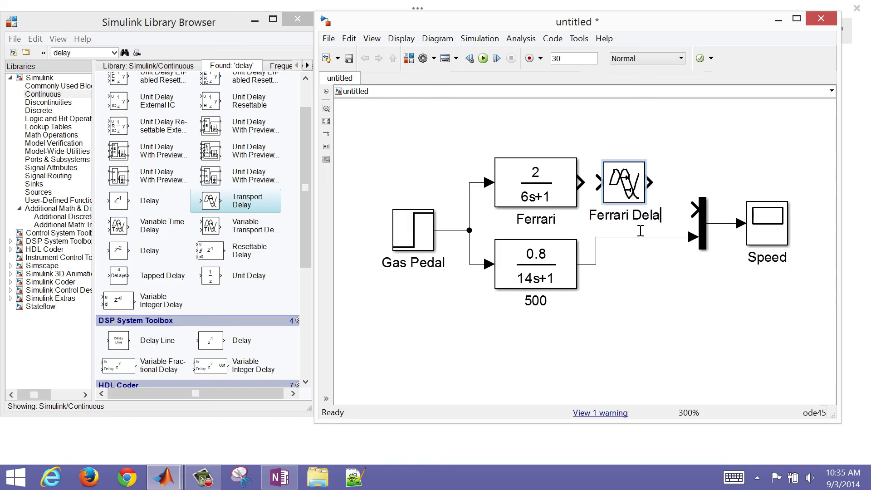
double_click(625, 193)
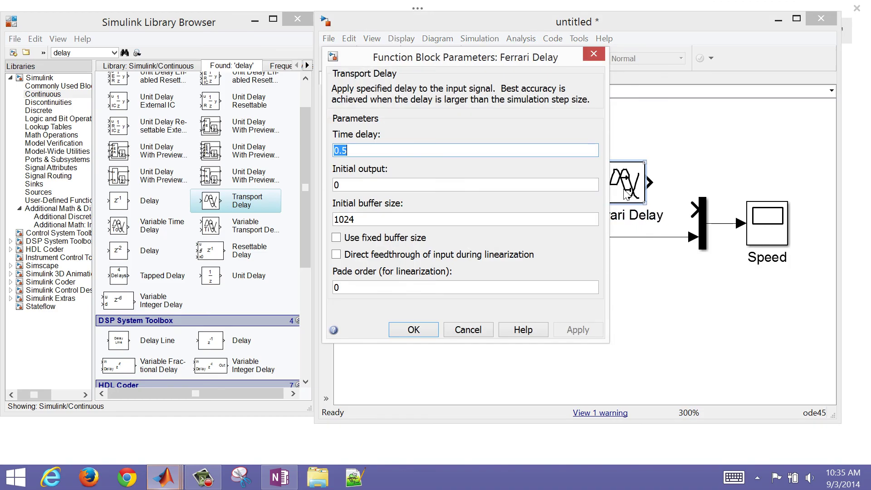
left_click(412, 328)
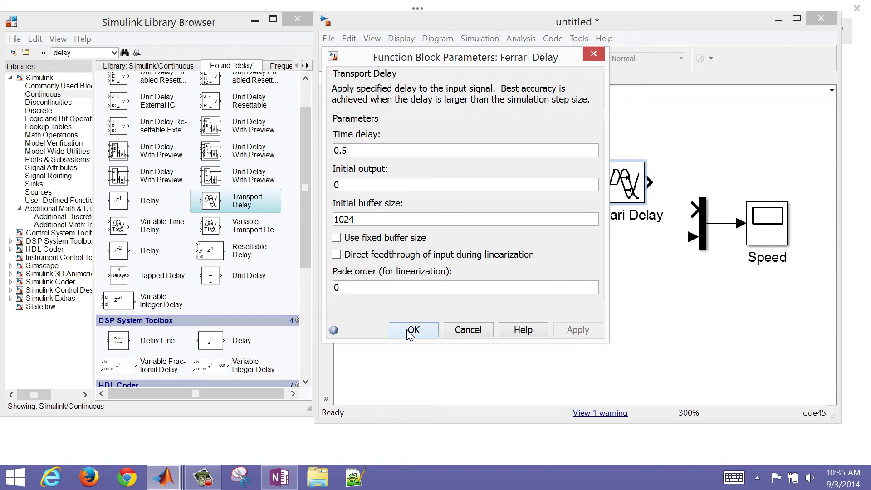
Step: Remove the 500-to-Mux line and place a duplicate of Ferrari Delay beside the 500 block
left_click(614, 236)
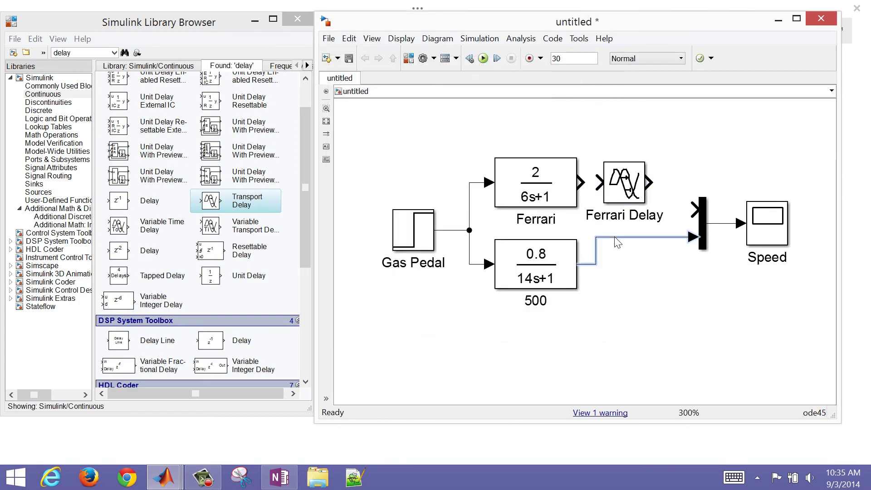
key("Delete")
left_click(633, 192)
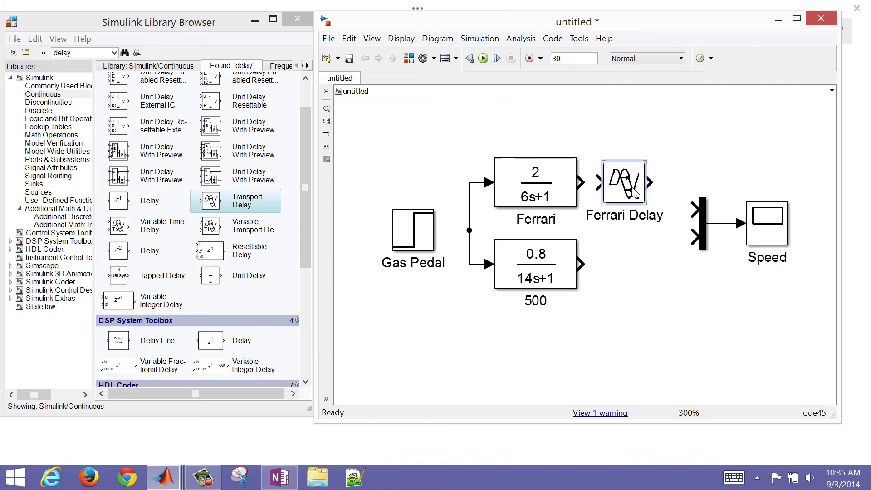
key("ctrl+c")
key("ctrl+v")
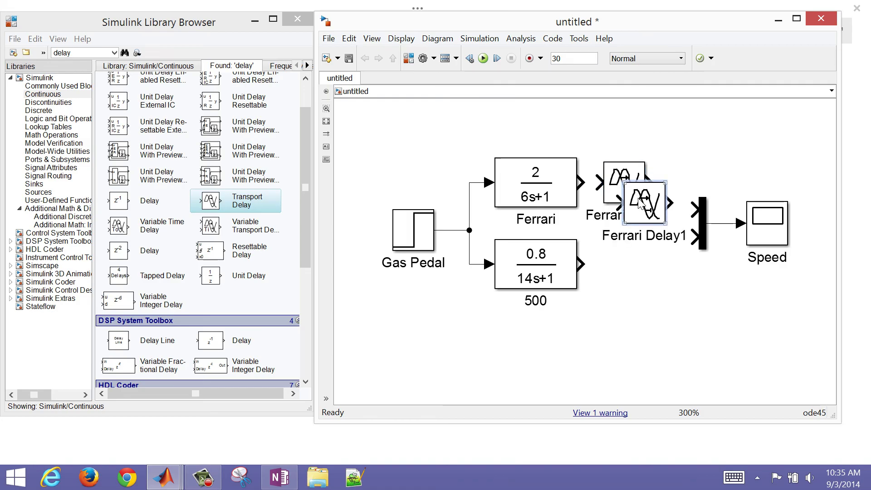
left_click_drag(638, 203, 619, 265)
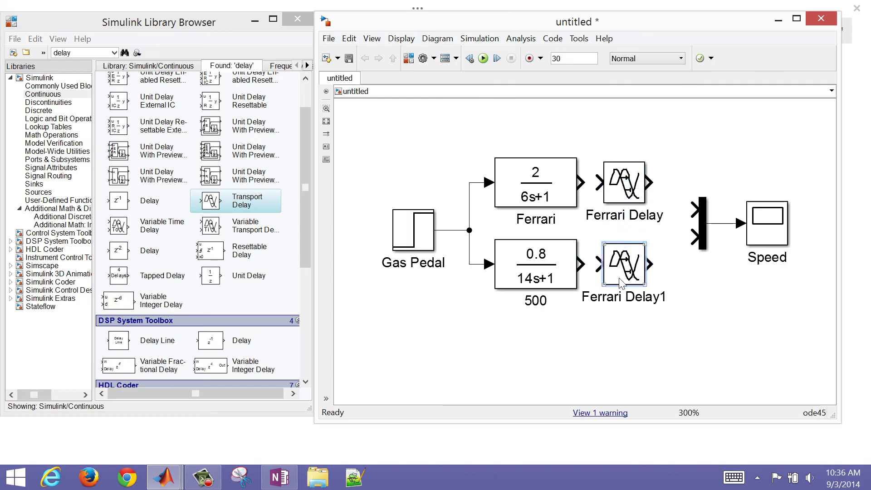
Step: Rename the duplicated delay block to '500 Delay'
left_click(623, 302)
key("BackSpace")
key("BackSpace")
key("BackSpace")
key("BackSpace")
key("BackSpace")
key("BackSpace")
key("BackSpace")
key("BackSpace")
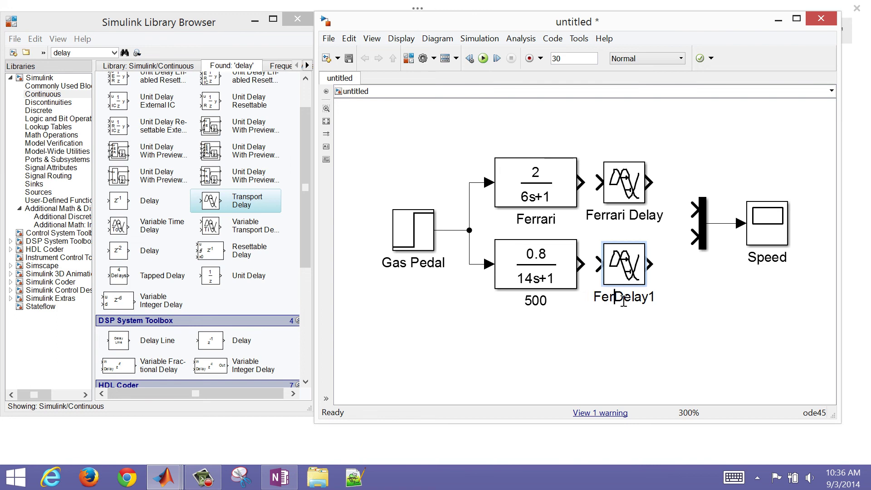
type("500")
key("Right")
key("Right")
key("Right")
key("Right")
key("Right")
key("Right")
key("BackSpace")
Step: Wire 500 into 500 Delay, Ferrari into Ferrari Delay, and 500 Delay into the Mux
left_click_drag(581, 263, 620, 278)
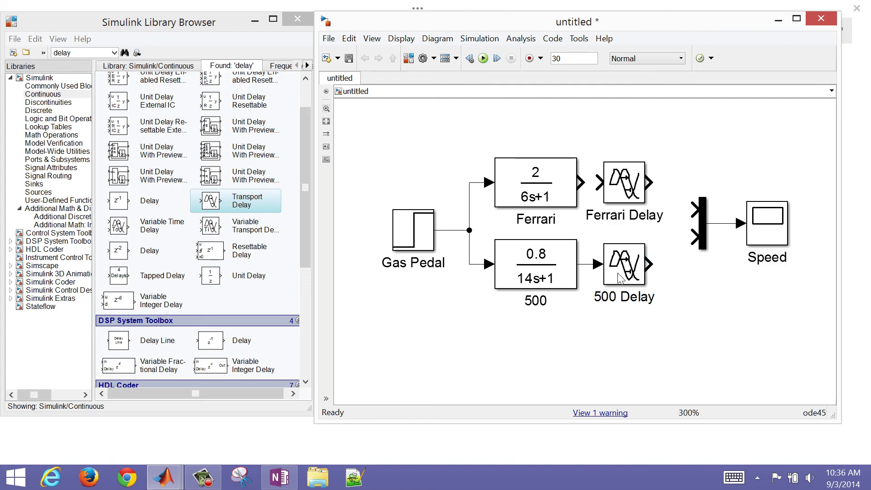
left_click_drag(580, 182, 694, 209)
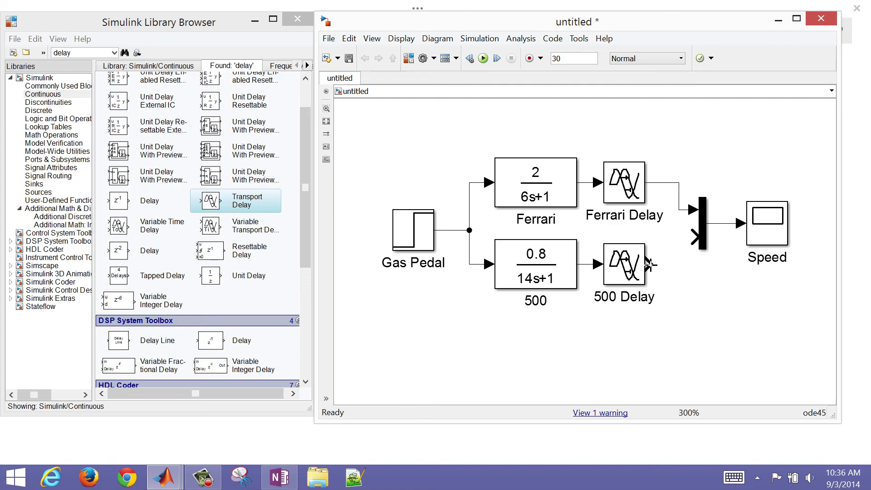
left_click_drag(649, 264, 698, 237)
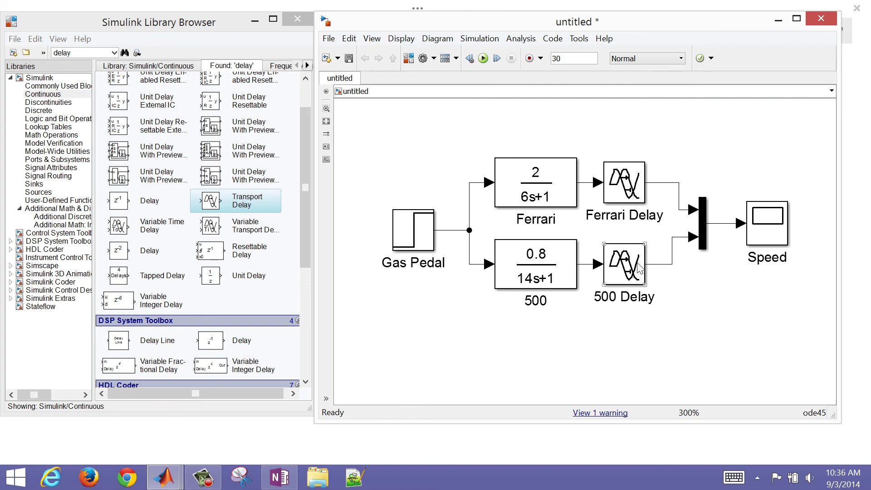
Step: Set the 500 Delay block's time delay to 2
left_click(639, 268)
double_click(637, 265)
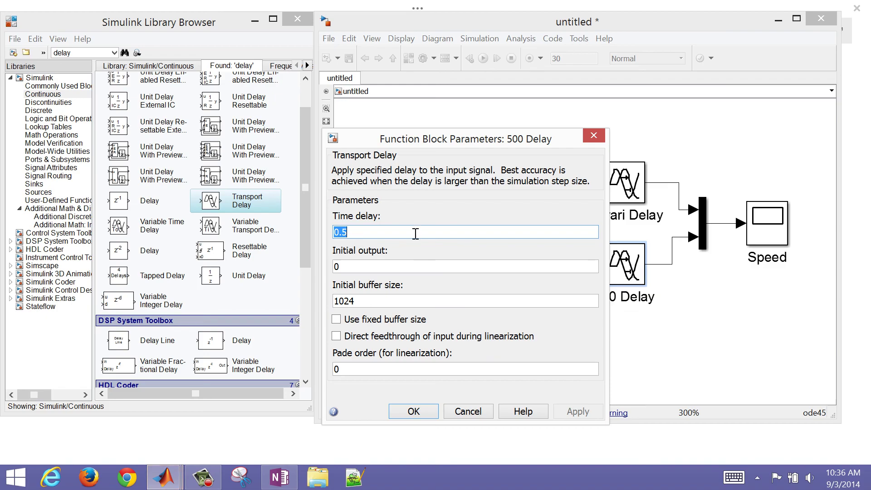
type("2")
left_click(420, 414)
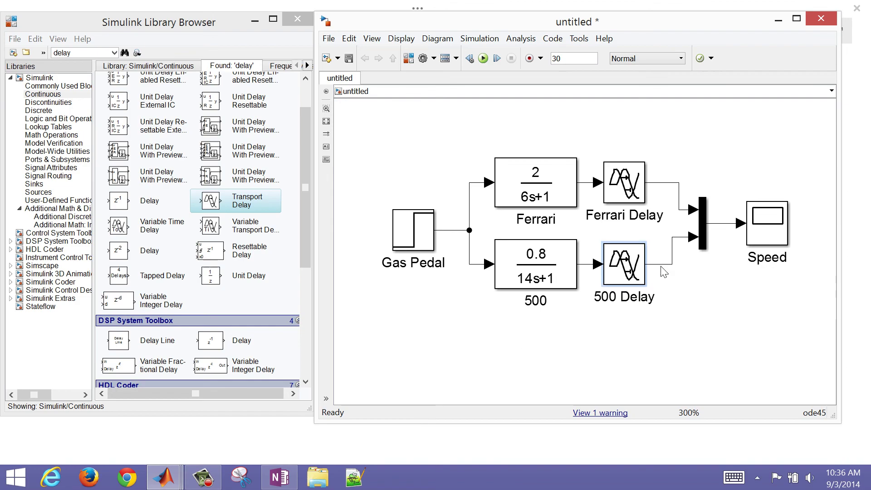
Step: Run the simulation and view both cars' delayed speed curves on the Speed scope
left_click(483, 58)
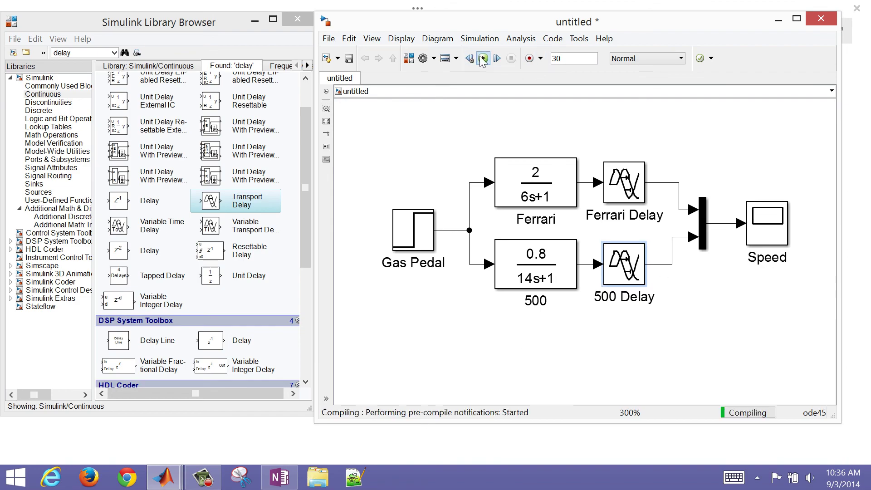
left_click(775, 234)
double_click(774, 233)
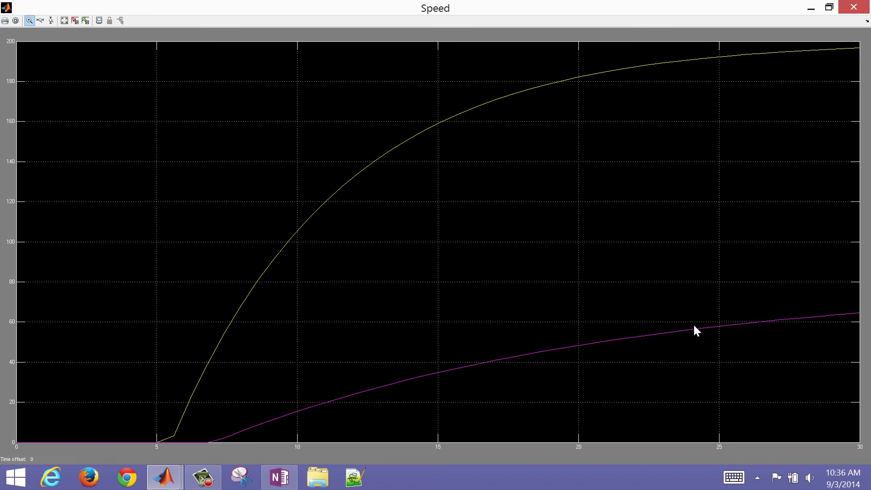
left_click(852, 8)
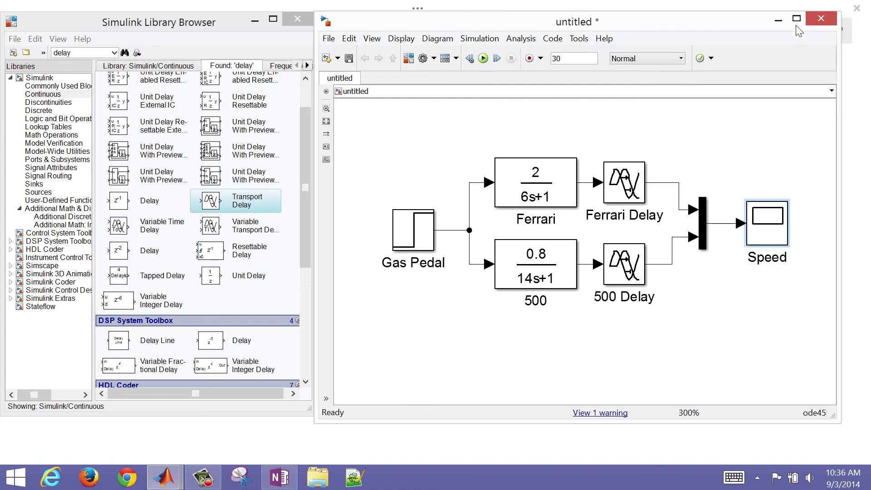
left_click(523, 206)
Step: Clear the canvas selection and bring the OneNote FOPDT teaching page to the front
left_click(534, 297)
left_click(414, 365)
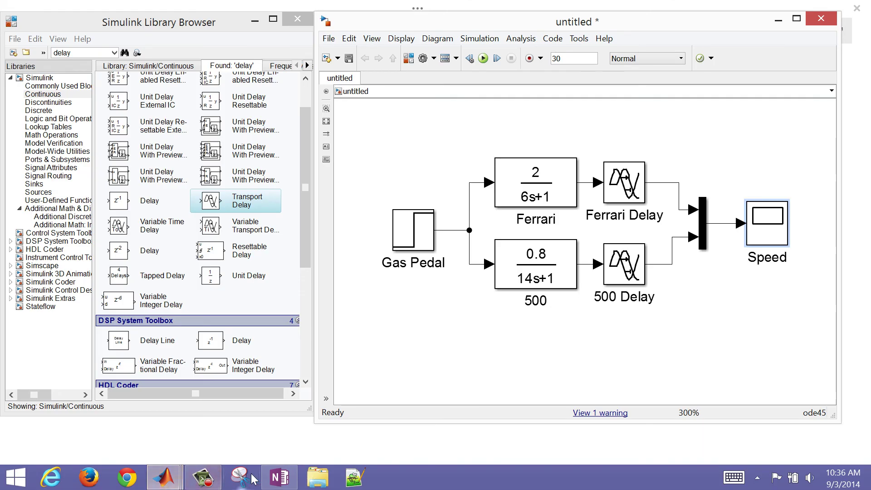
left_click(280, 477)
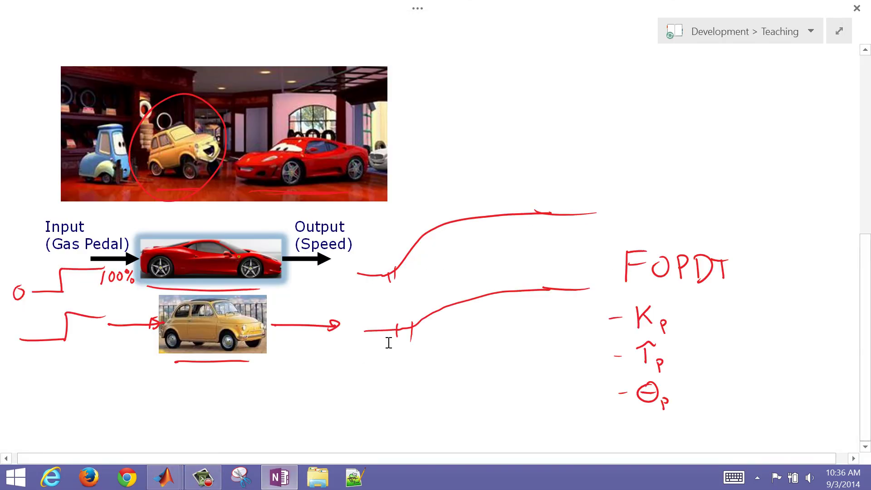